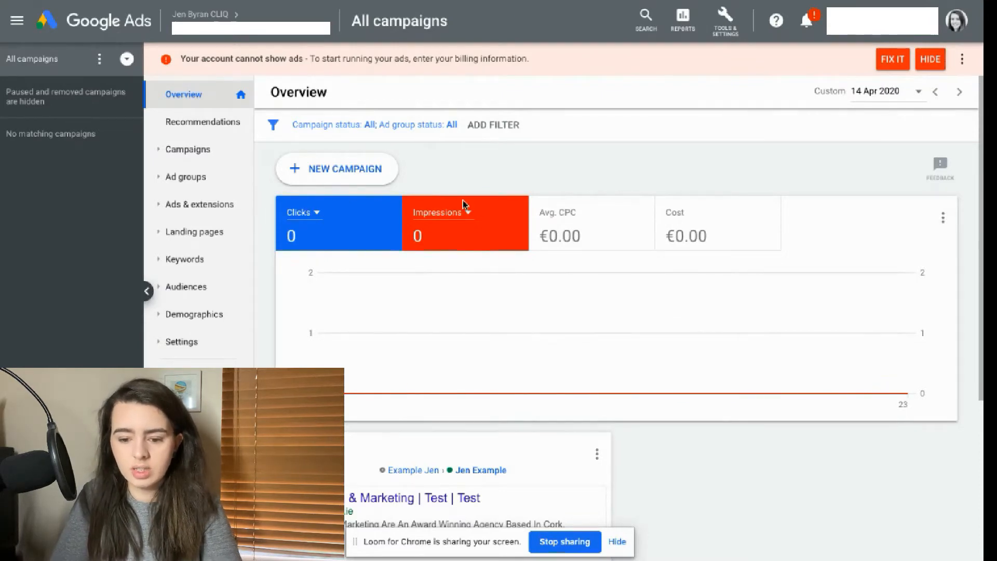
# Step: Start a new campaign with Leads as its goal and Search as its campaign type
pyautogui.click(328, 169)
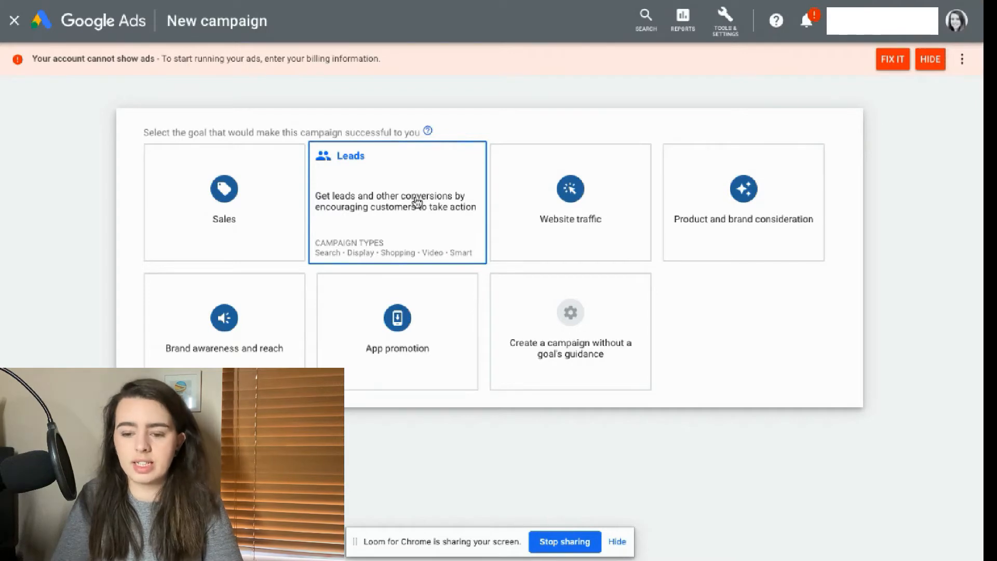
pyautogui.click(417, 203)
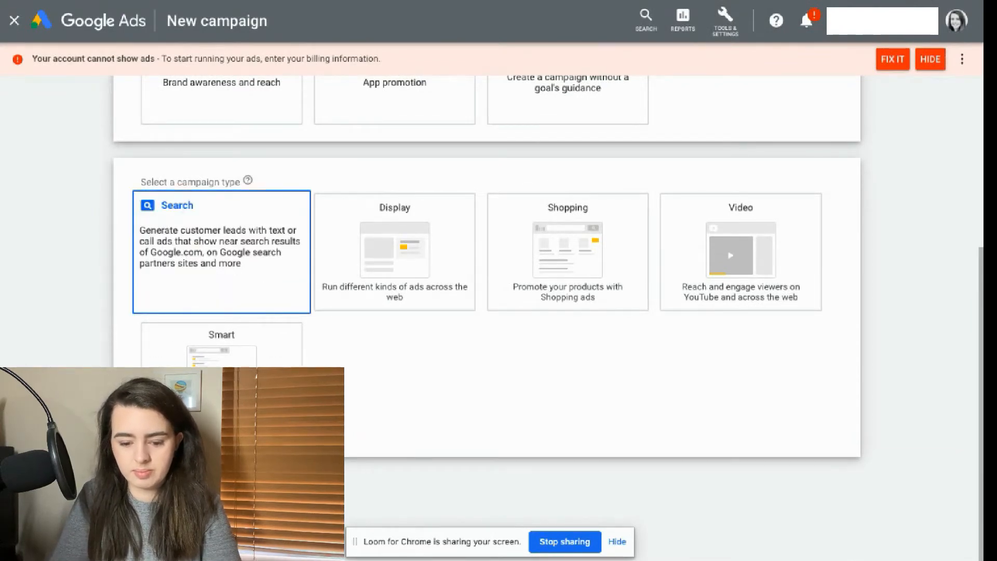
pyautogui.click(264, 244)
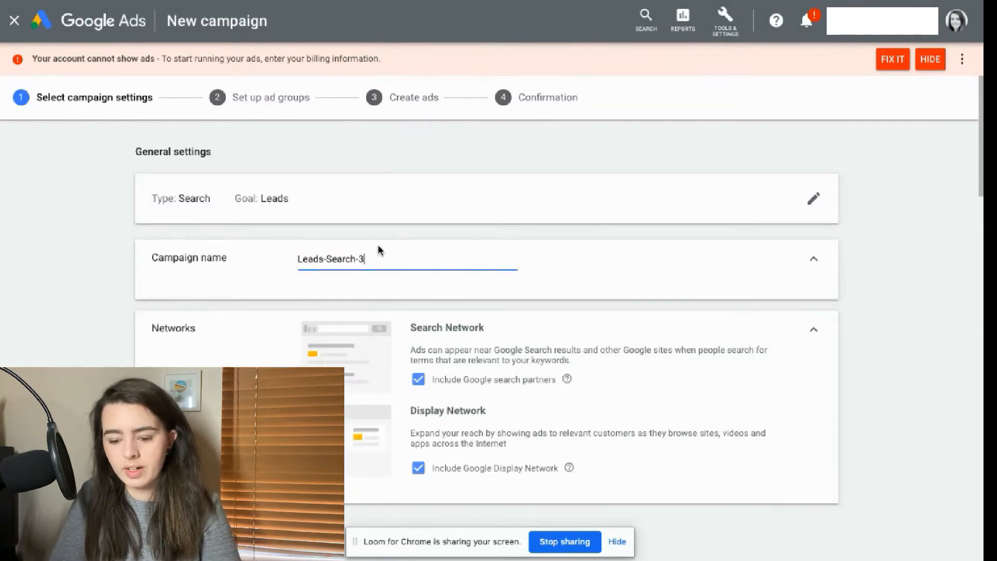
# Step: Rename the campaign to the presenter's first name followed by "Example", and exclude the Google Display Network
pyautogui.scroll(-1, 378, 250)
pyautogui.scroll(-1, 378, 250)
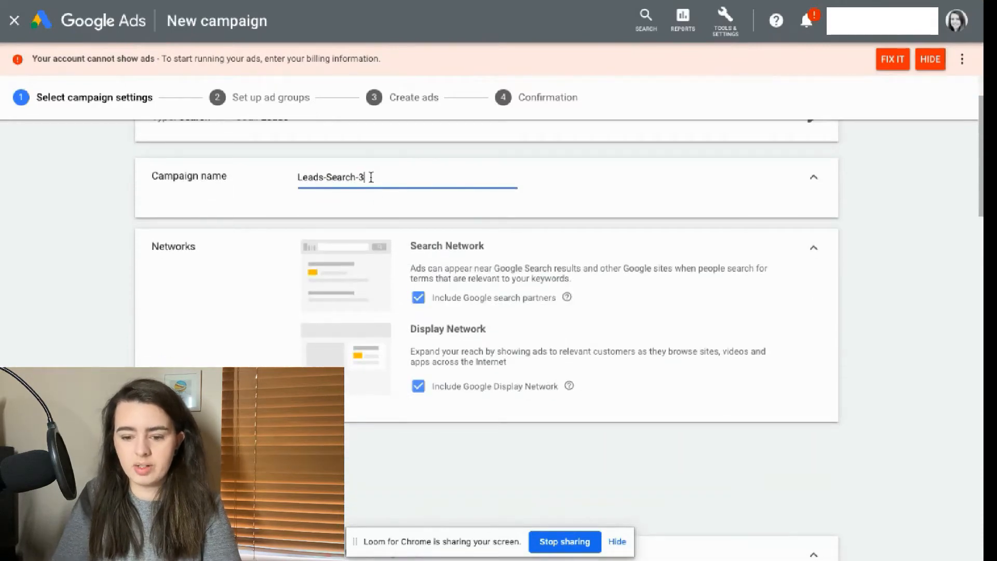
pyautogui.moveTo(369, 177); pyautogui.dragTo(290, 180)
pyautogui.write('Jen ')
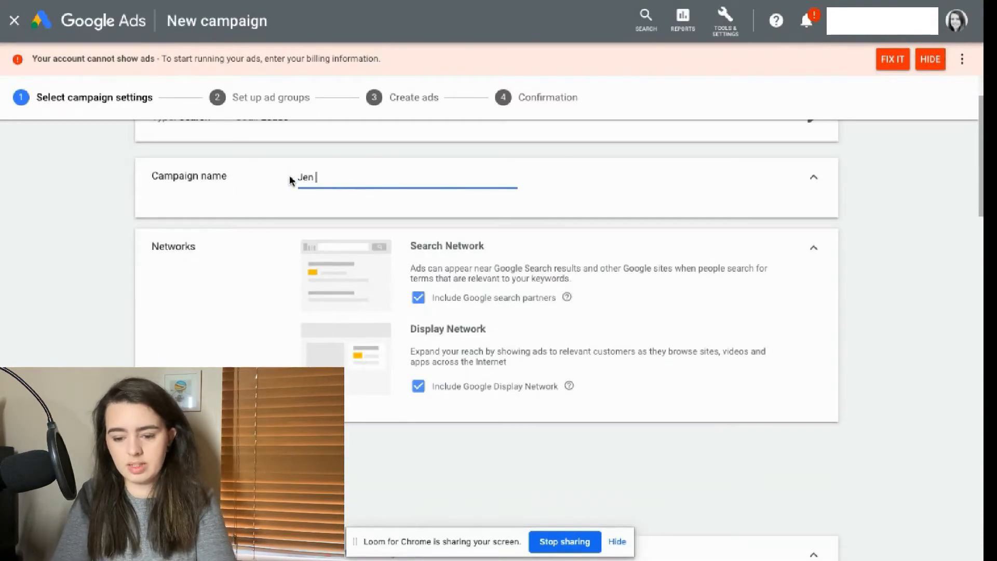
pyautogui.write('Example')
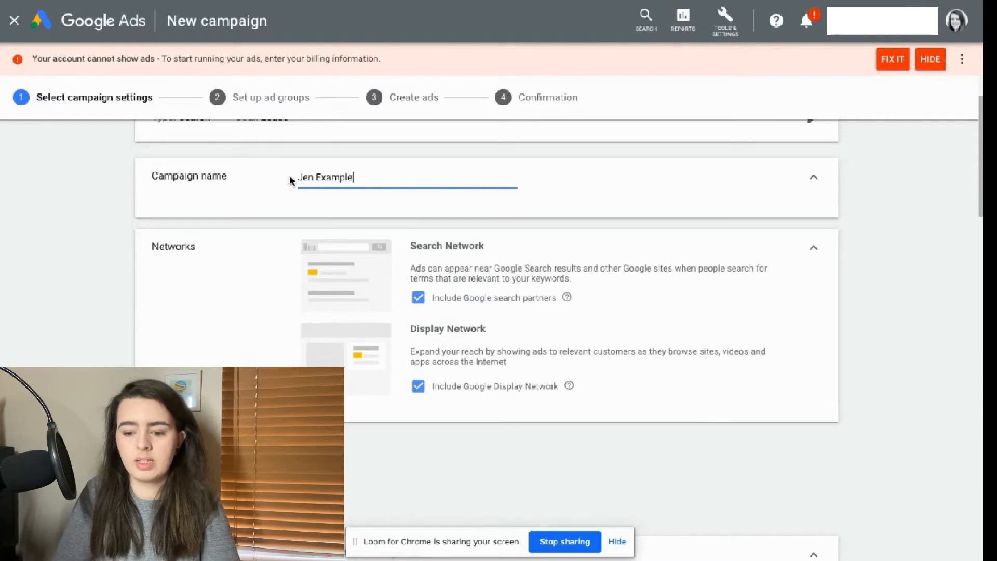
pyautogui.scroll(-2, 556, 282)
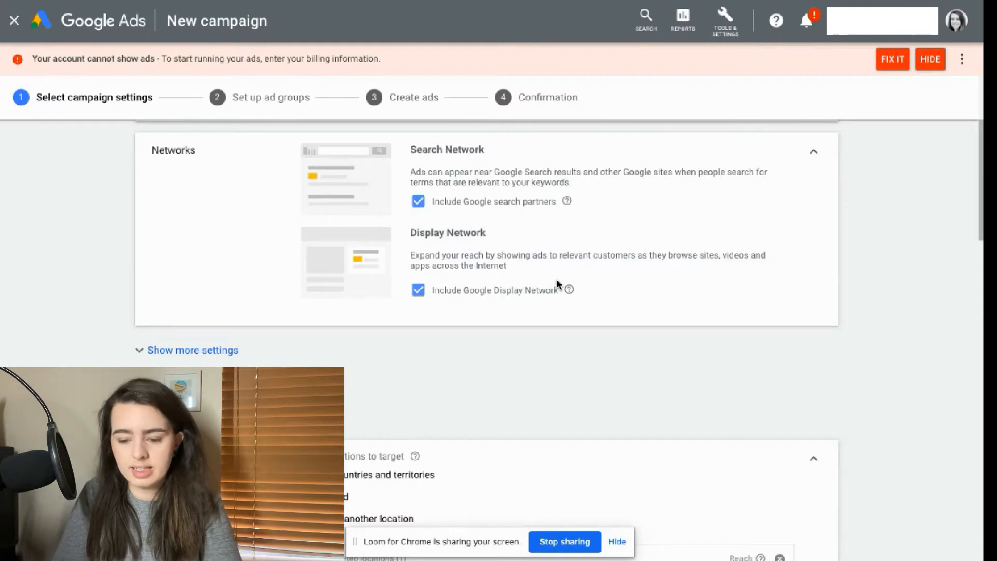
pyautogui.click(419, 291)
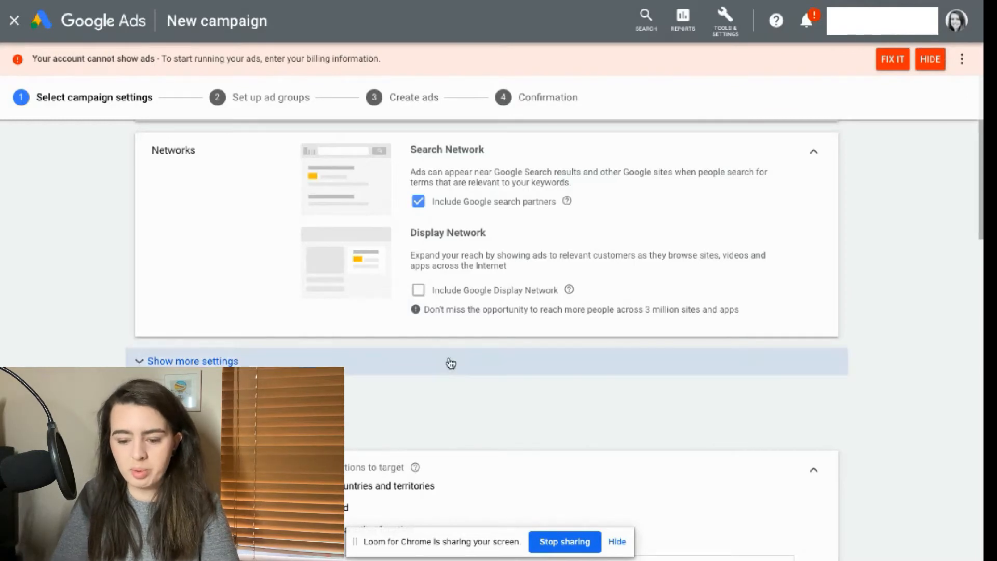
# Step: Use another location with Cork, County Cork, Ireland as the target, reaching only people in or regularly in the targeted locations
pyautogui.scroll(-4, 450, 363)
pyautogui.scroll(-2, 450, 363)
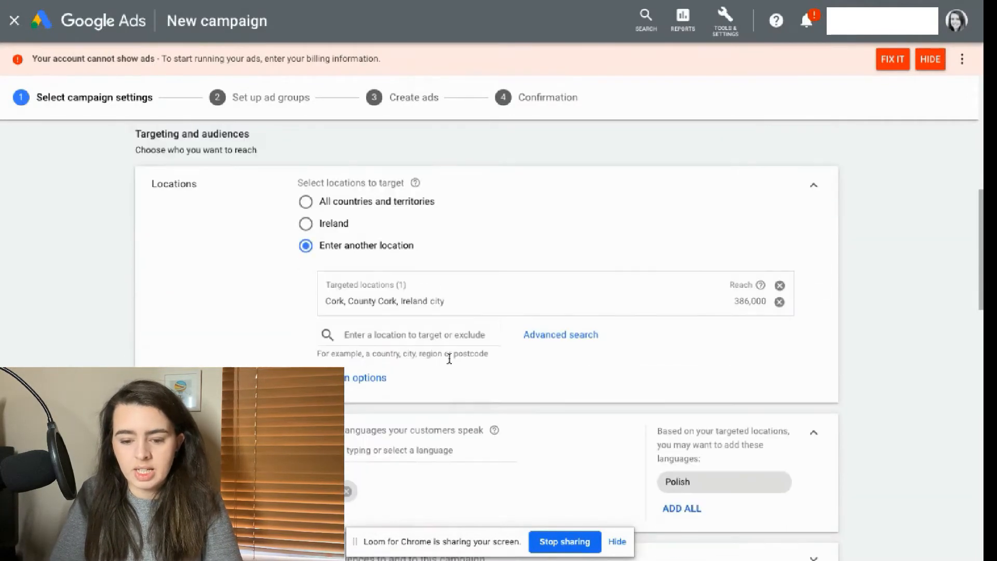
pyautogui.click(305, 227)
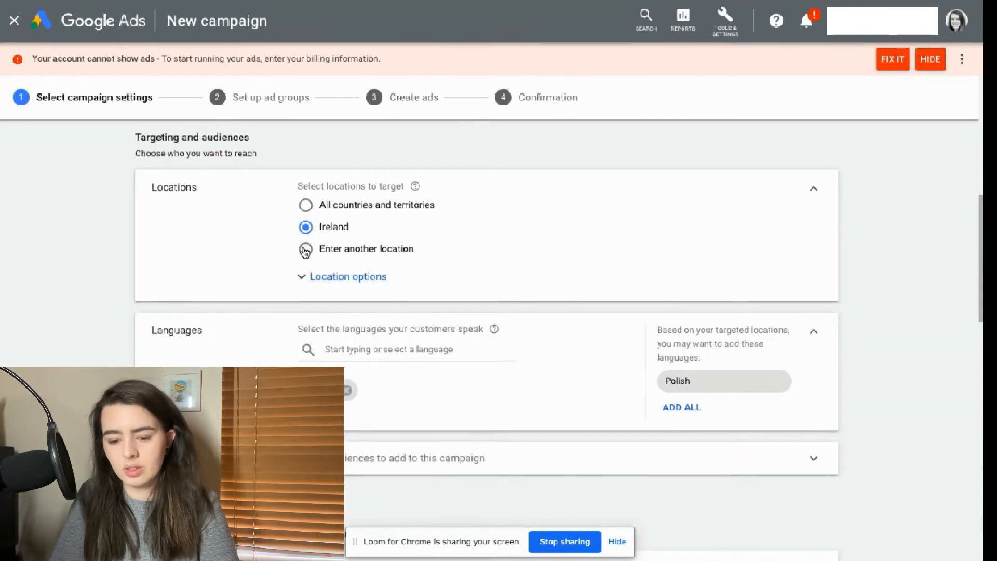
pyautogui.click(306, 250)
pyautogui.scroll(-1, 519, 291)
pyautogui.scroll(-2, 520, 292)
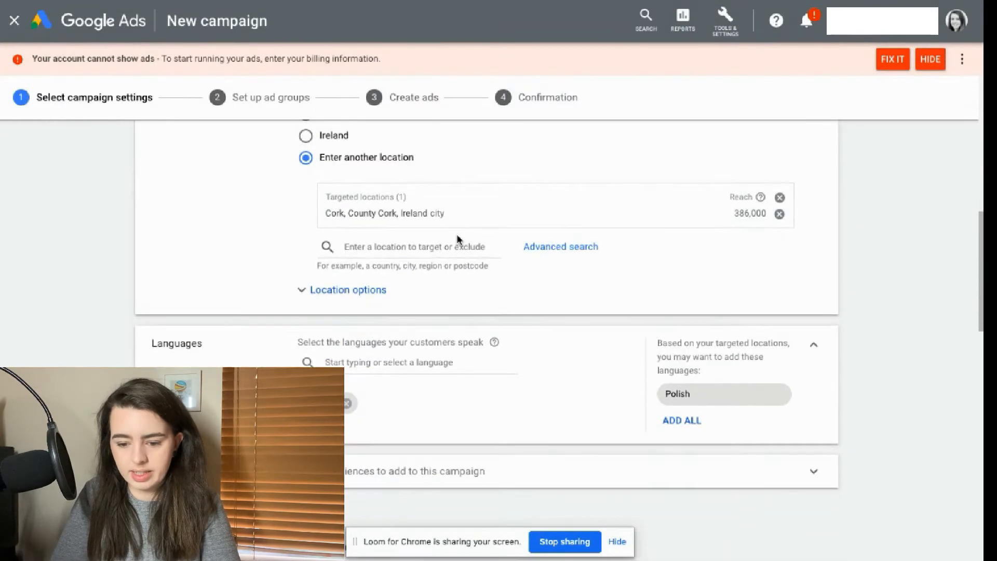
pyautogui.click(360, 296)
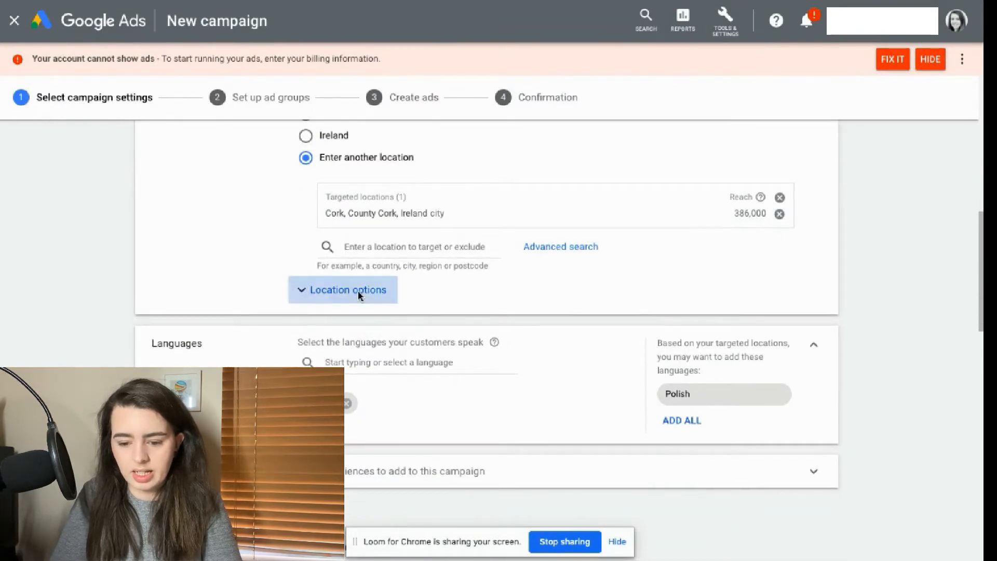
pyautogui.scroll(-2, 475, 352)
pyautogui.scroll(-1, 475, 352)
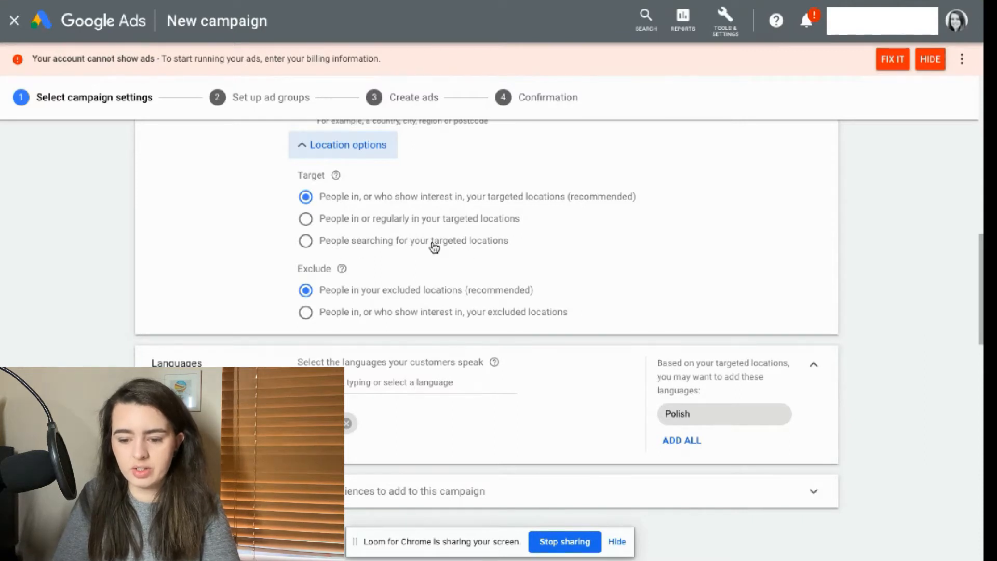
pyautogui.click(306, 219)
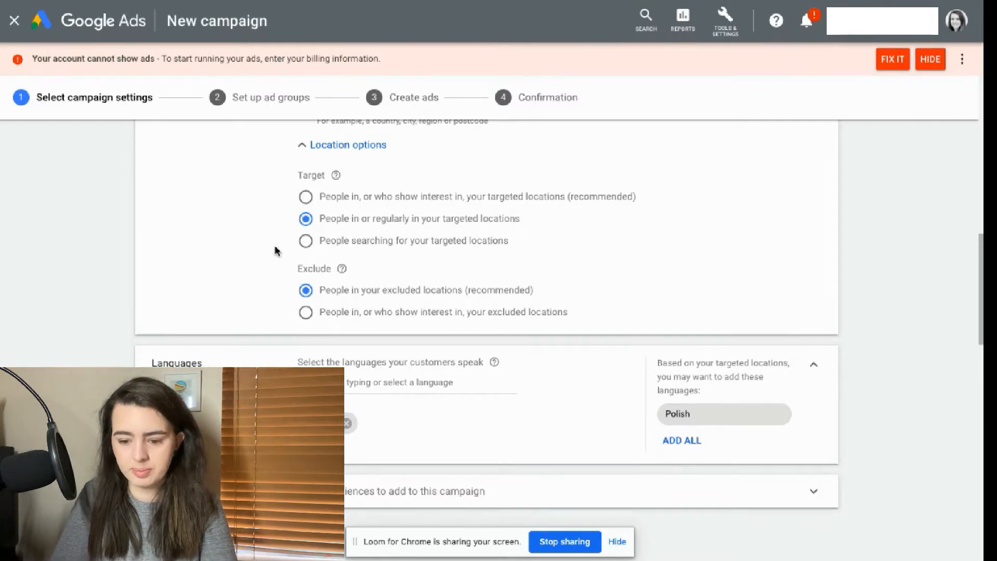
# Step: Expand the campaign's audience selection and set its targeting setting to Targeting
pyautogui.scroll(-1, 384, 250)
pyautogui.scroll(-1, 385, 250)
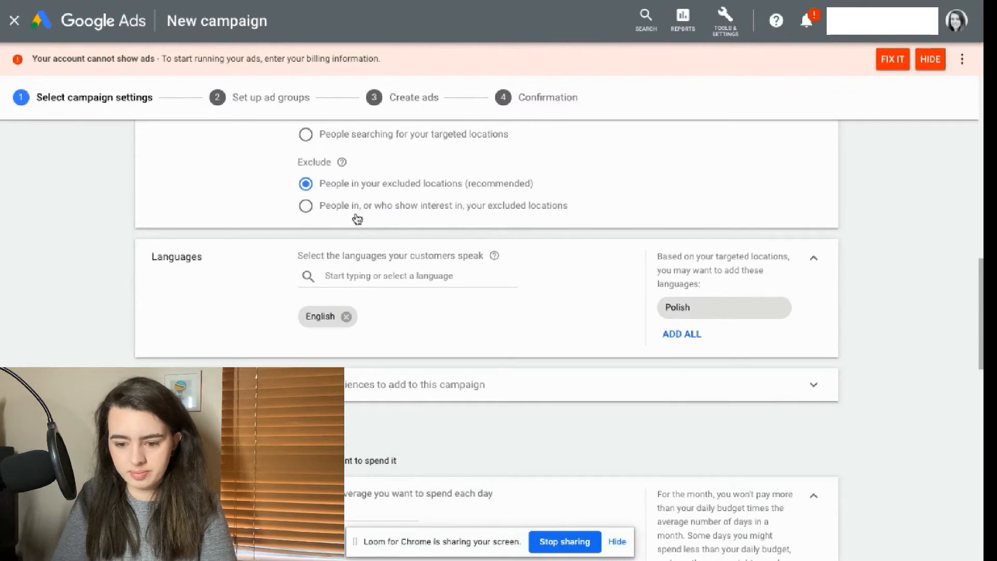
pyautogui.scroll(-4, 368, 213)
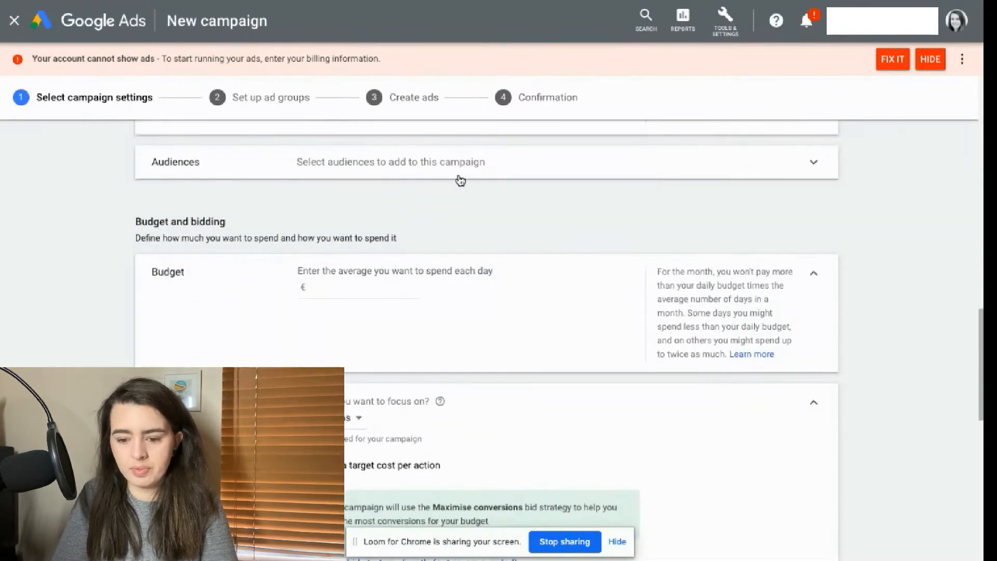
pyautogui.click(460, 171)
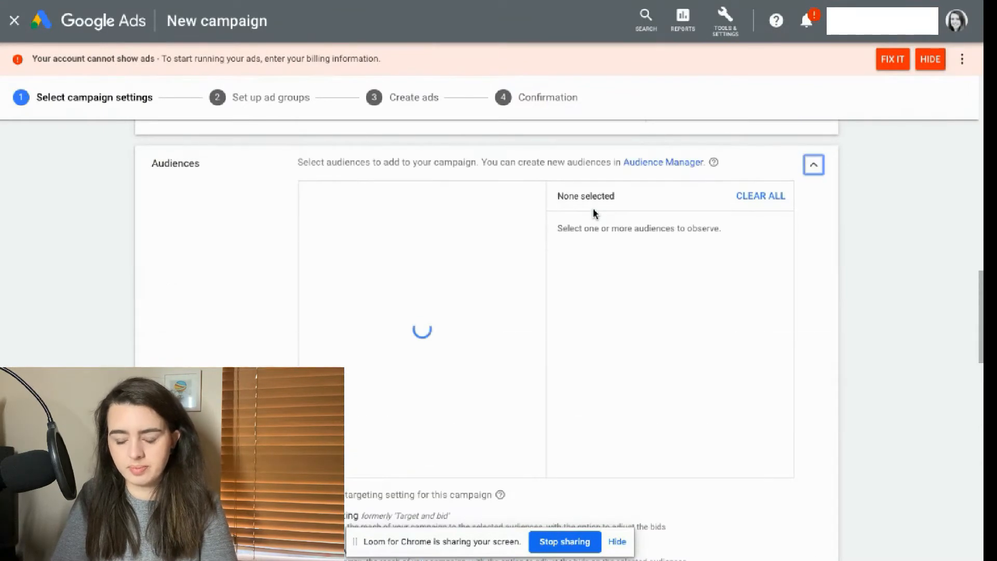
pyautogui.scroll(-1, 590, 288)
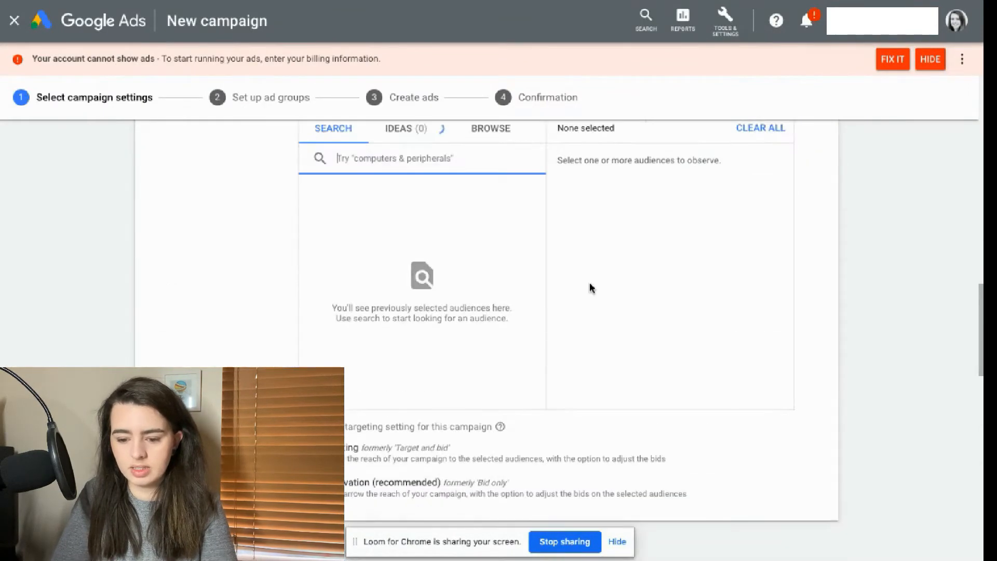
pyautogui.scroll(1, 471, 373)
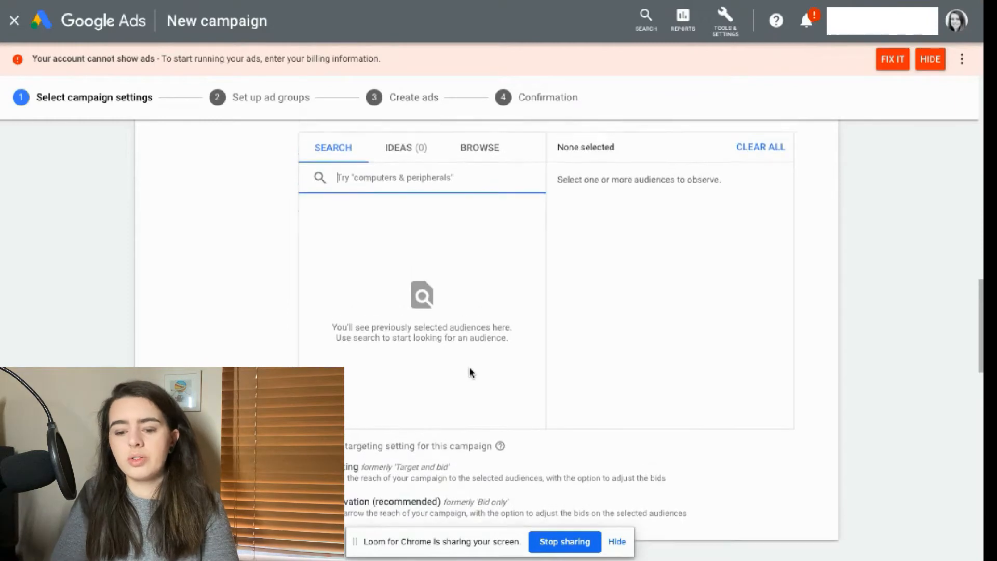
pyautogui.scroll(-2, 470, 372)
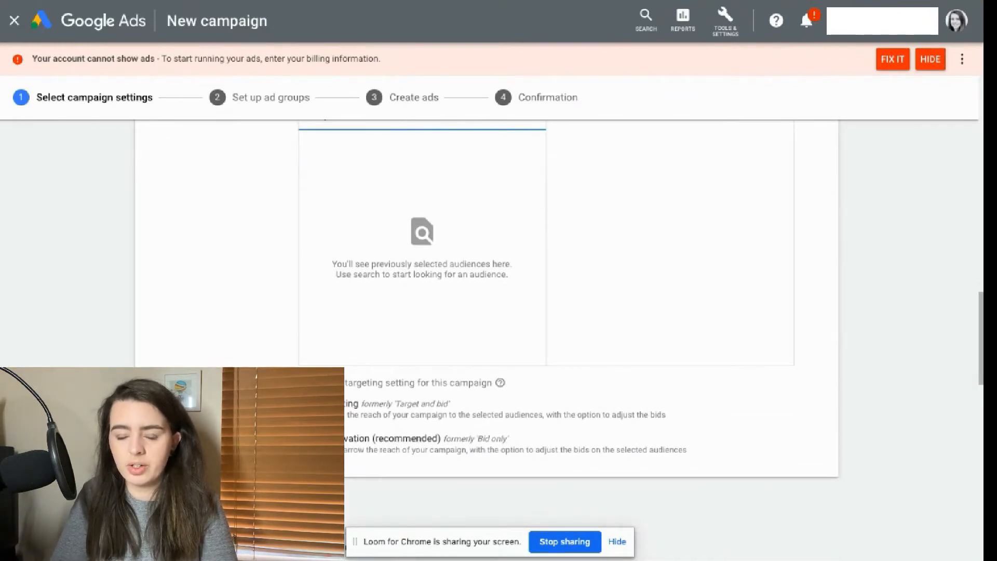
pyautogui.scroll(2, 430, 387)
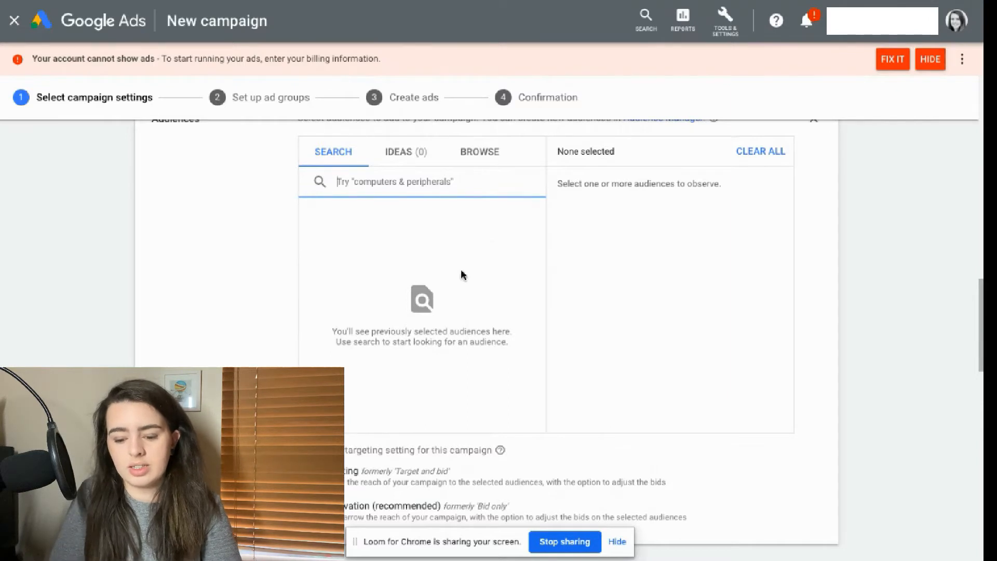
pyautogui.click(306, 471)
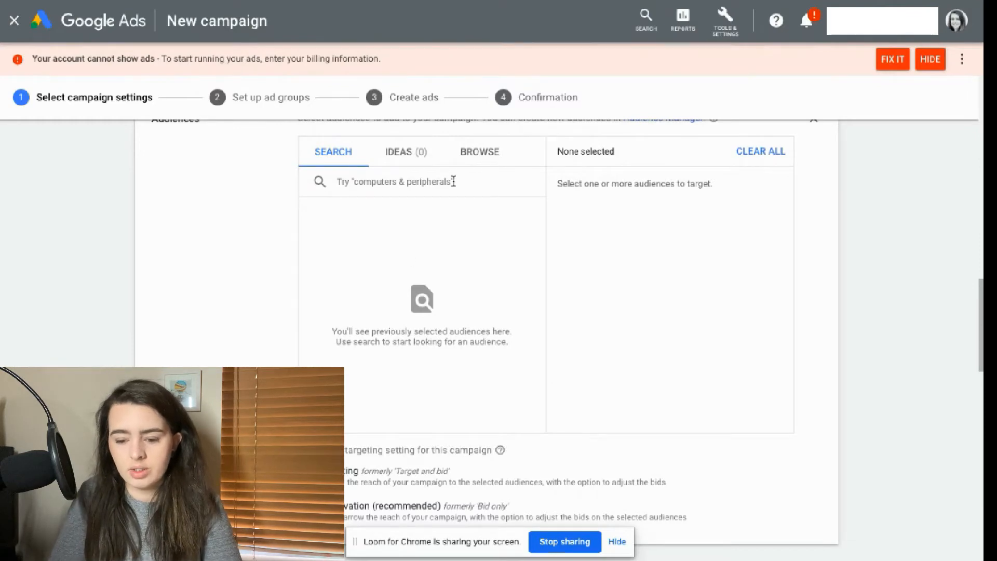
# Step: Browse the available audience categories and look into the one for how people have interacted with the business
pyautogui.click(478, 153)
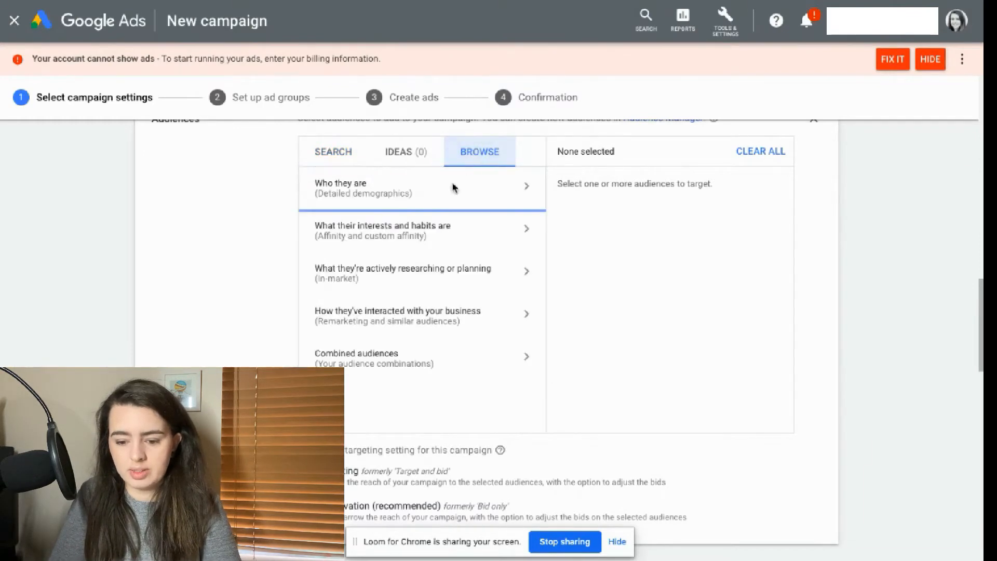
pyautogui.click(387, 361)
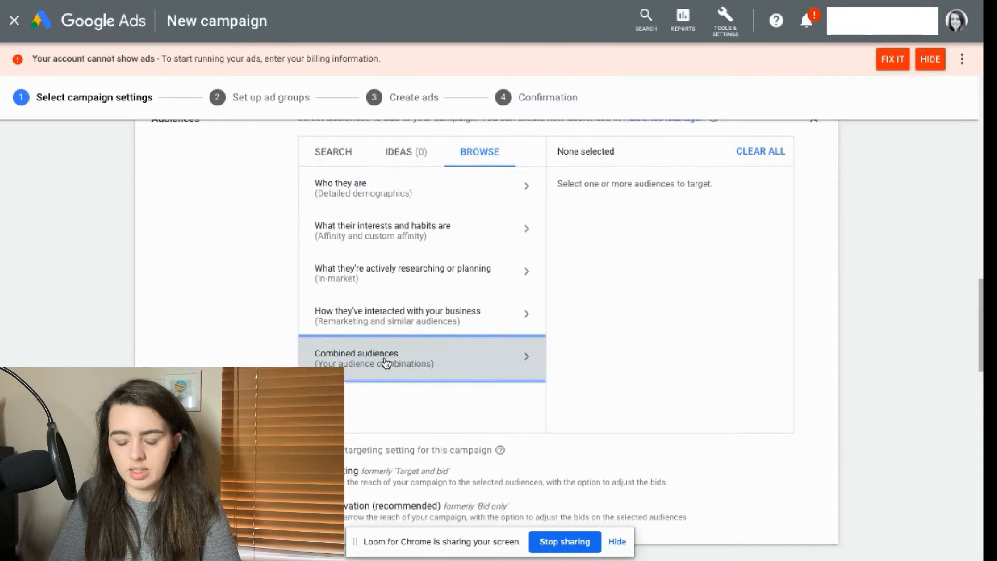
pyautogui.click(321, 182)
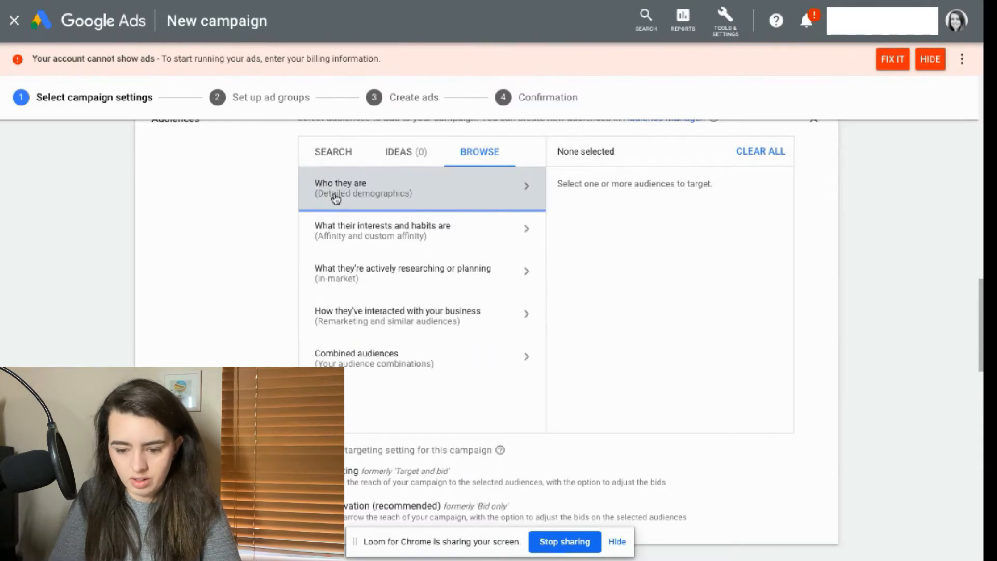
pyautogui.click(382, 321)
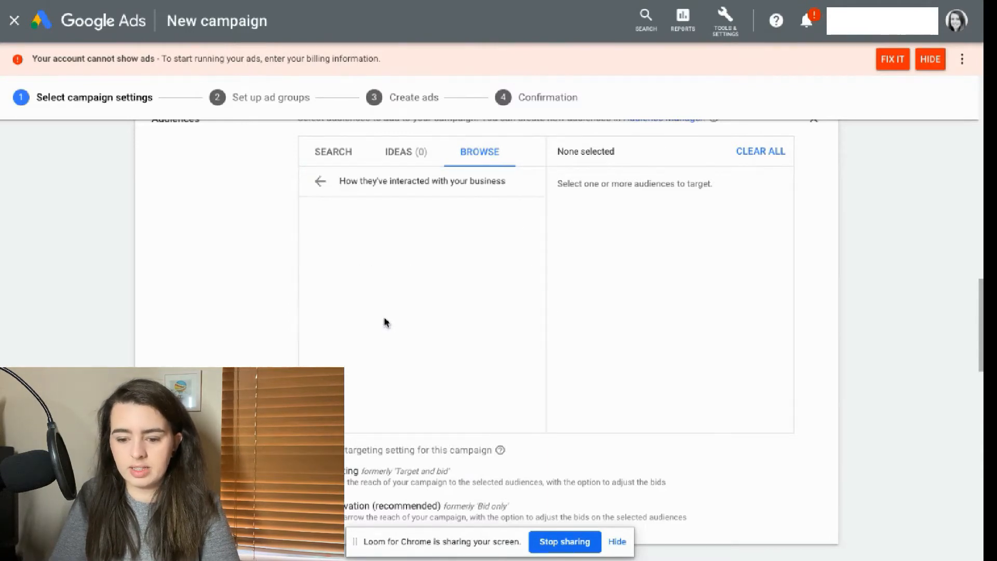
pyautogui.click(320, 186)
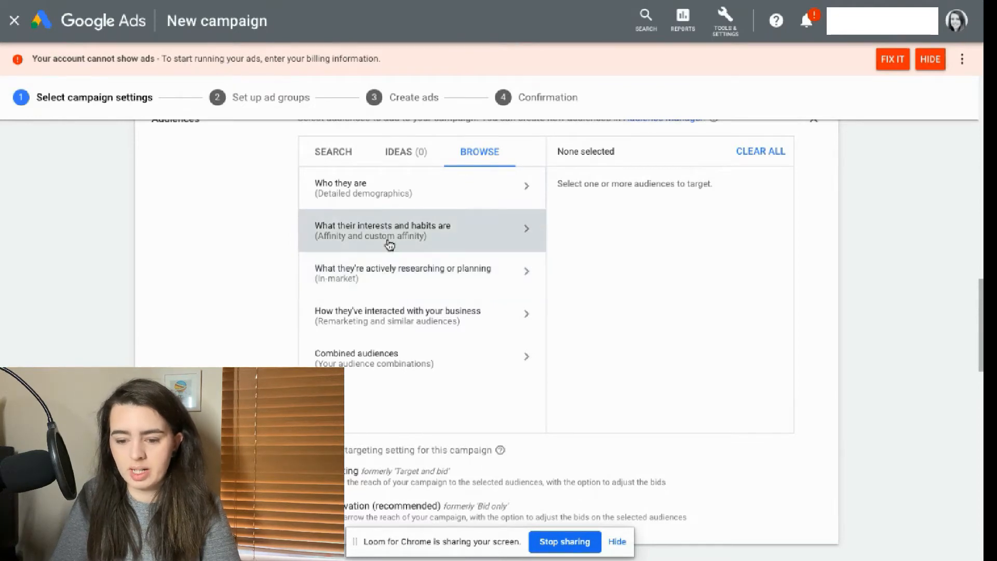
# Step: Choose Conversions as the campaign's bidding focus
pyautogui.scroll(-7, 390, 338)
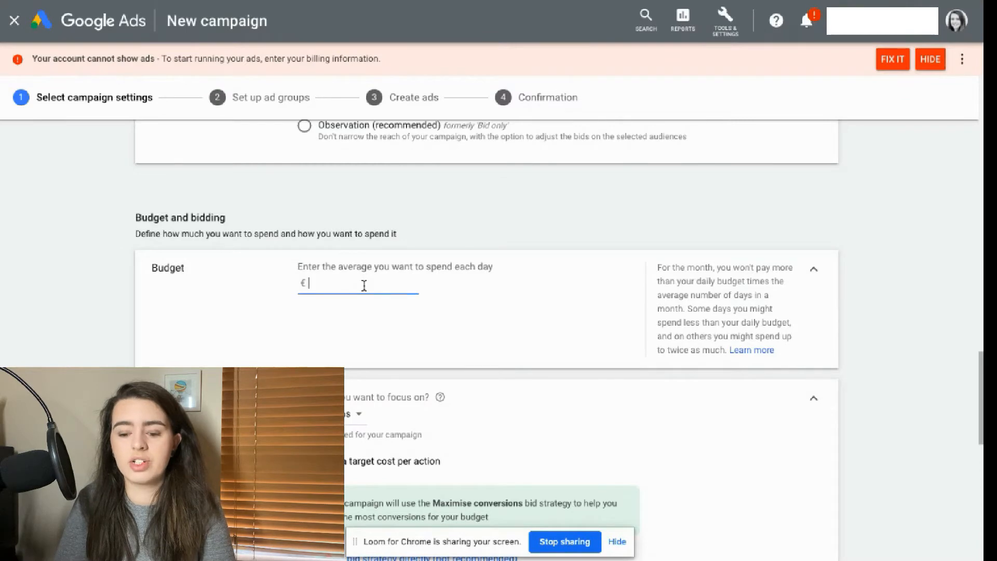
pyautogui.scroll(-3, 556, 361)
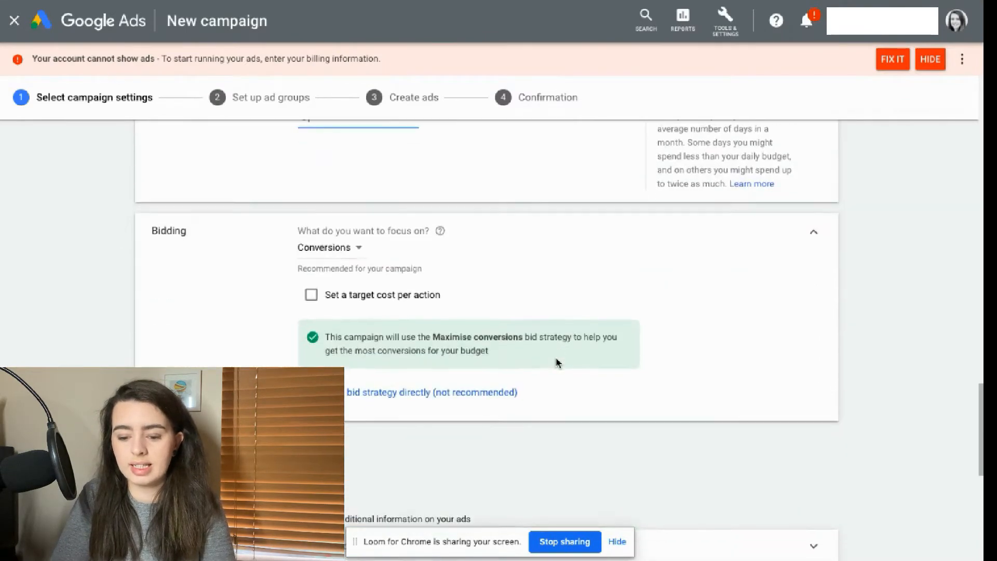
pyautogui.scroll(-2, 555, 362)
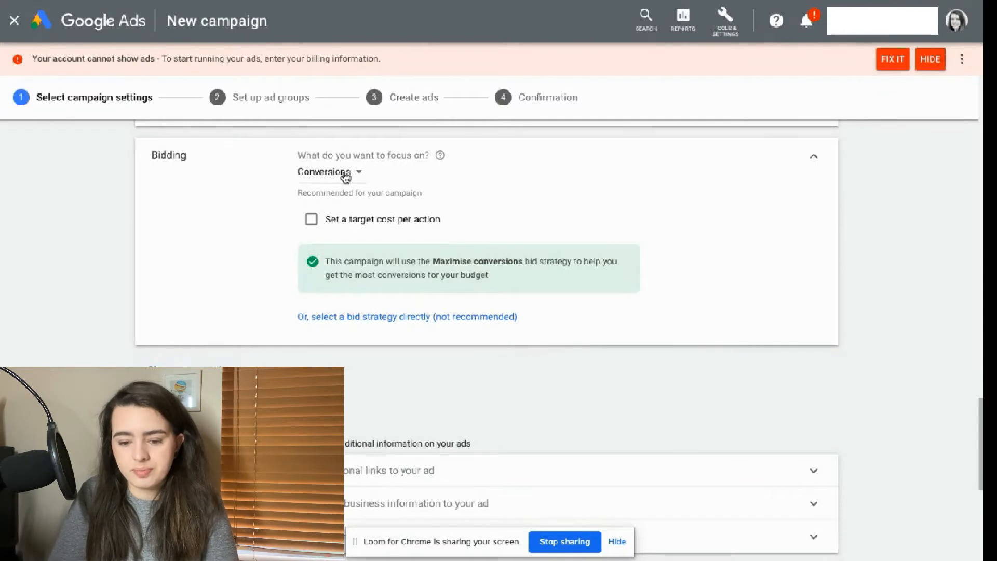
pyautogui.click(345, 176)
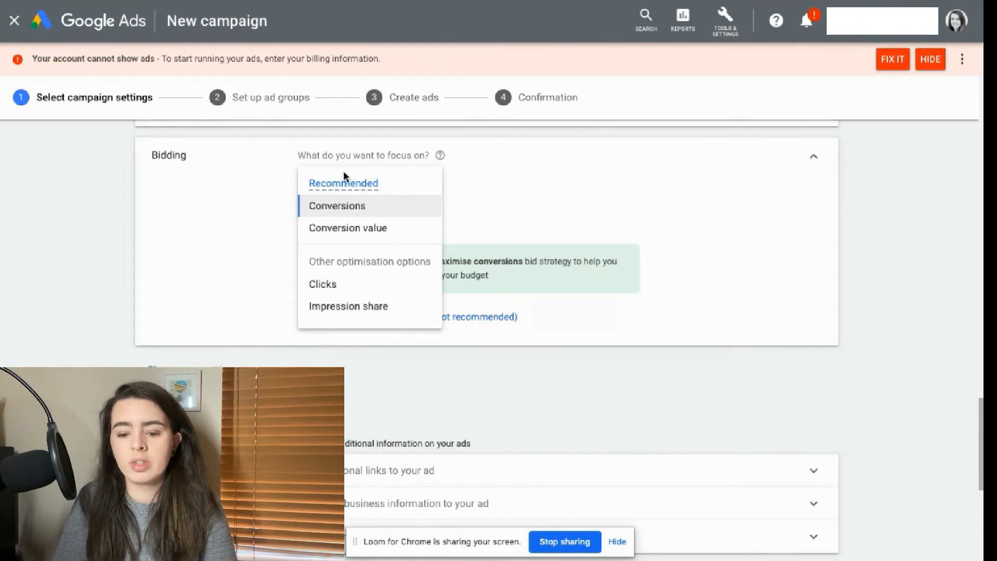
pyautogui.click(338, 208)
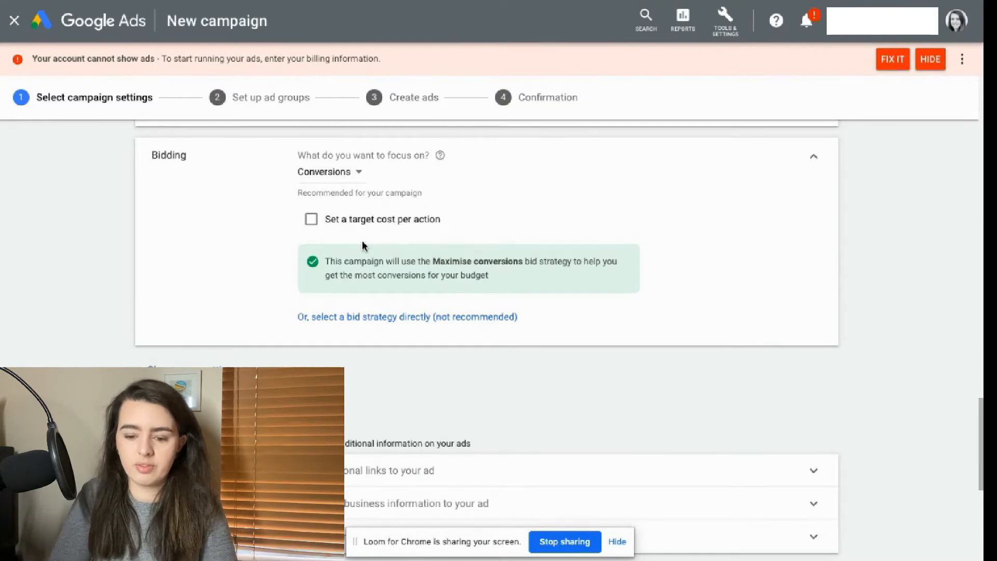
# Step: Review what the bidding focus options Conversion value, Clicks and Impression share mean, leaving the focus on Conversions
pyautogui.click(357, 172)
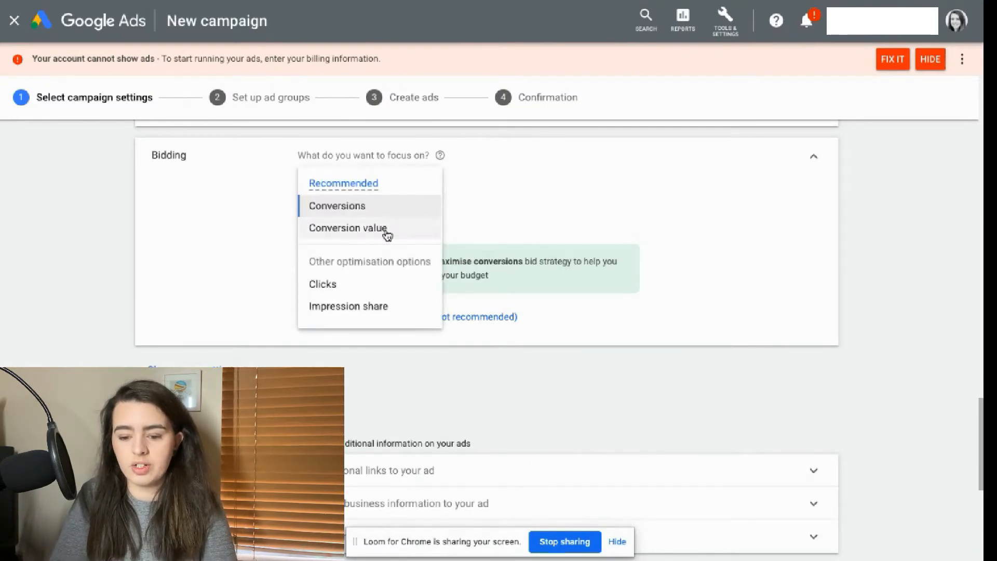
pyautogui.moveTo(391, 232)
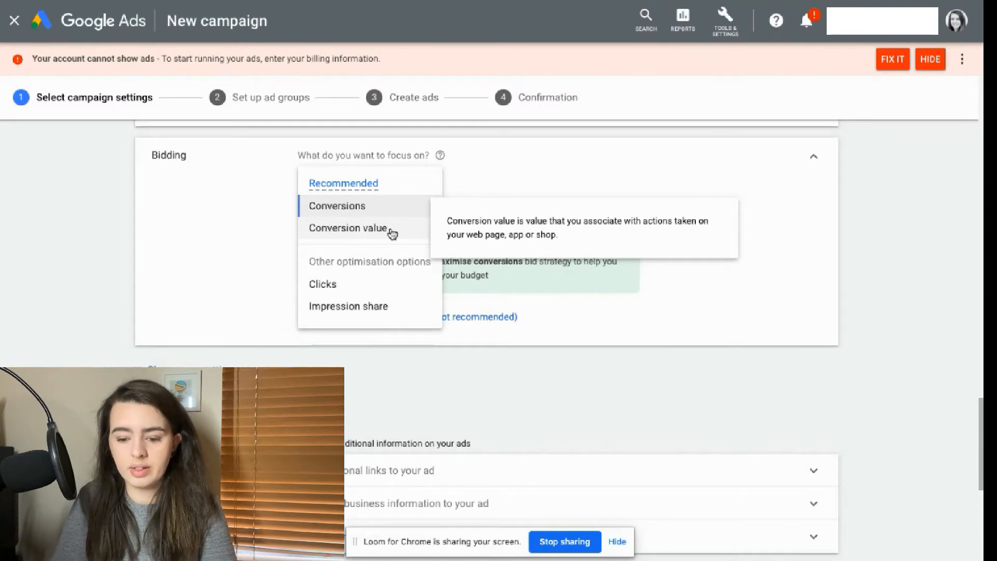
pyautogui.moveTo(382, 289)
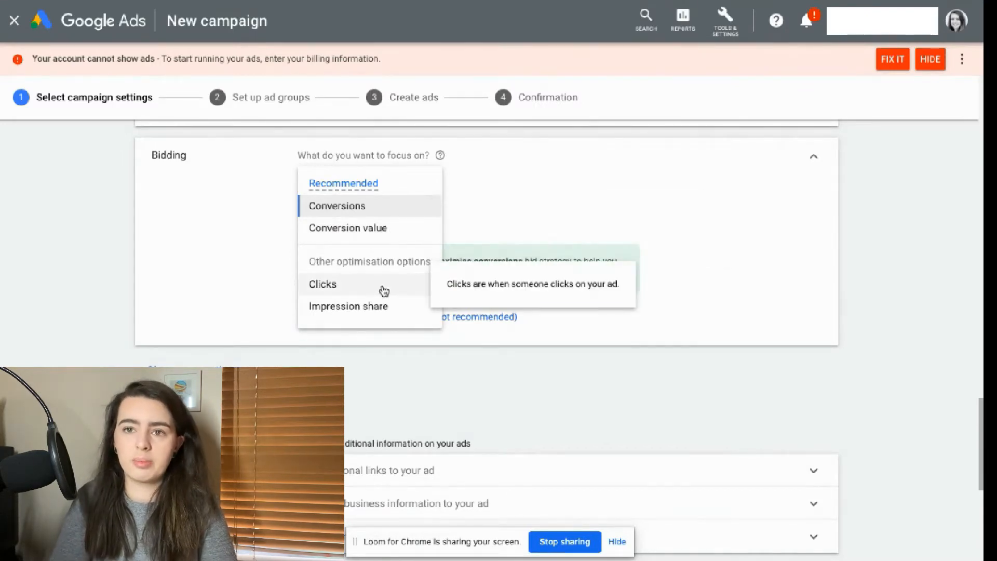
pyautogui.moveTo(382, 317)
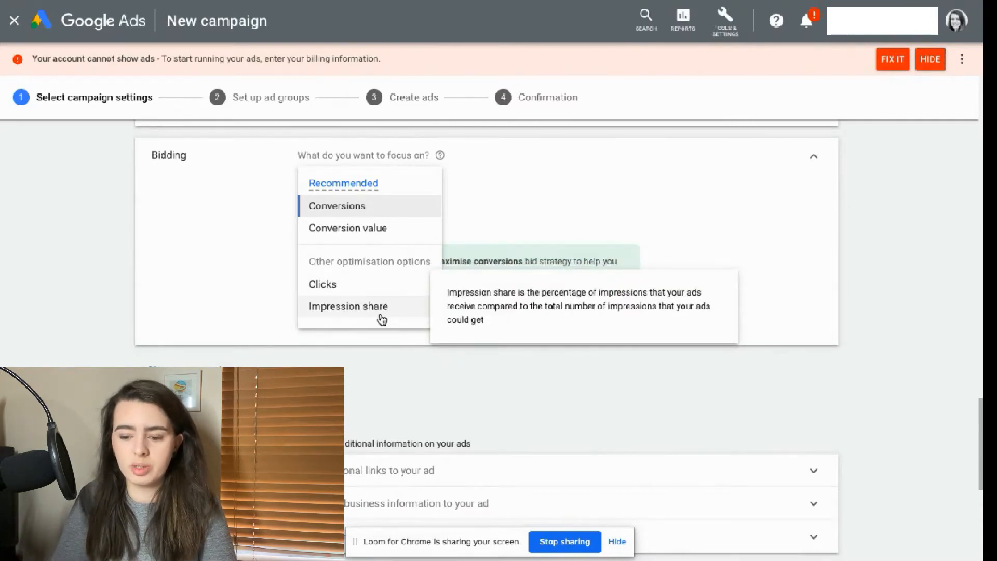
pyautogui.click(535, 189)
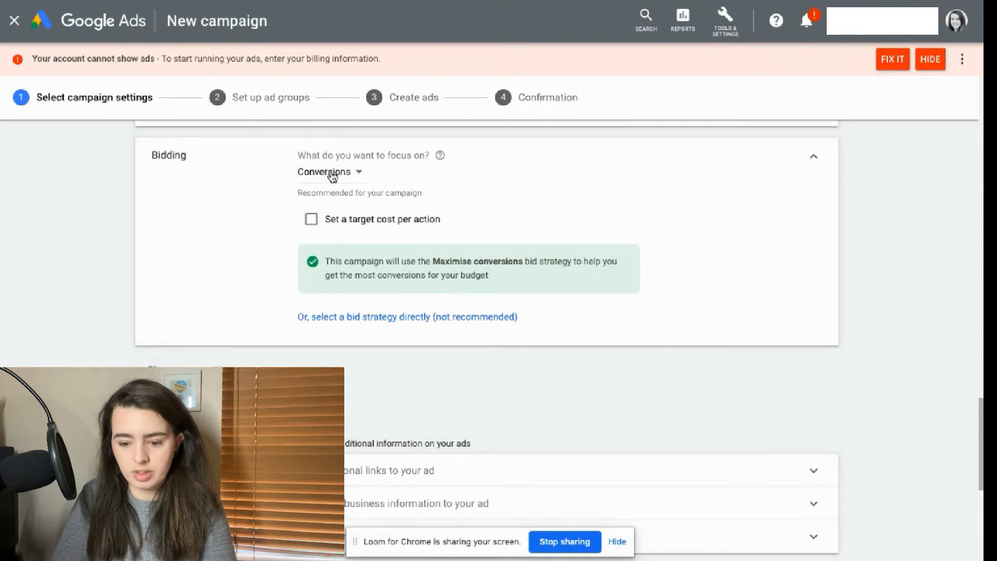
# Step: Switch to selecting the bid strategy directly and choose Target CPA
pyautogui.click(392, 318)
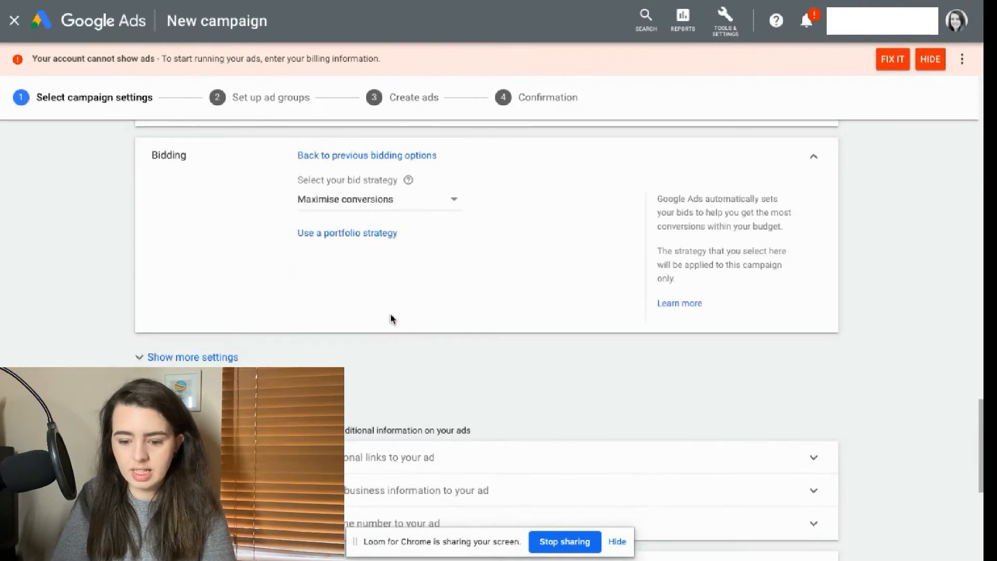
pyautogui.click(414, 201)
pyautogui.moveTo(414, 247)
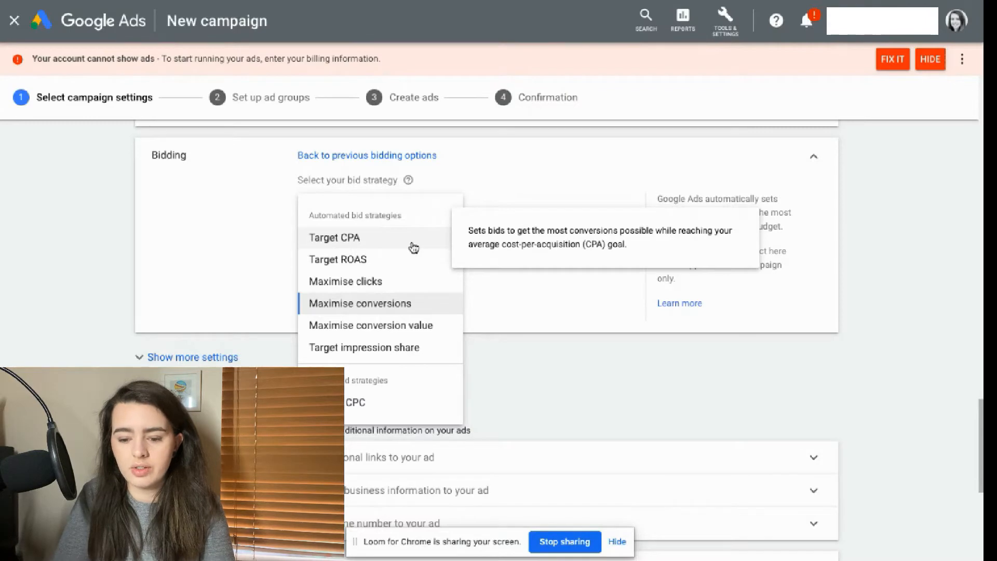
pyautogui.scroll(10, 383, 225)
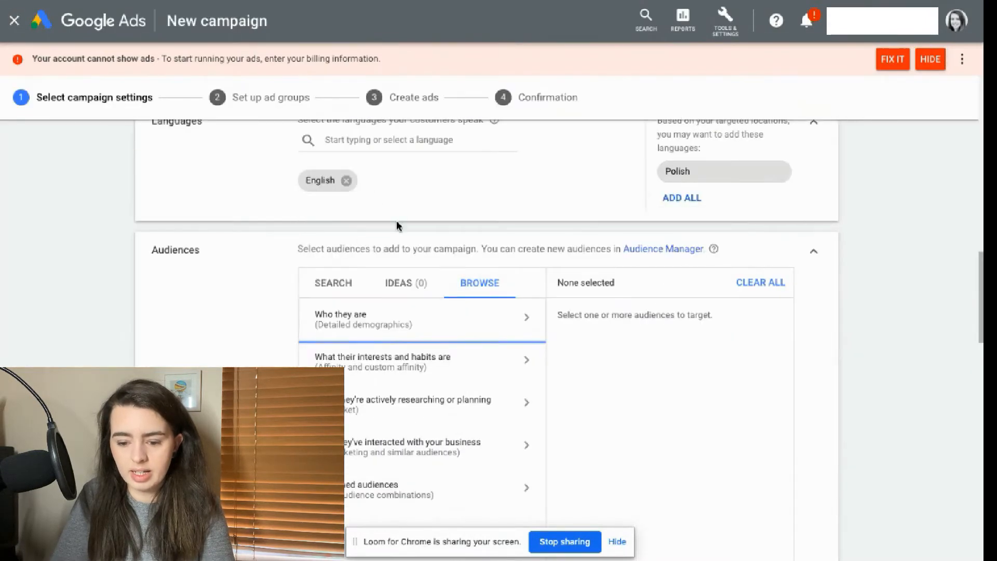
pyautogui.scroll(2, 383, 288)
pyautogui.scroll(-4, 383, 288)
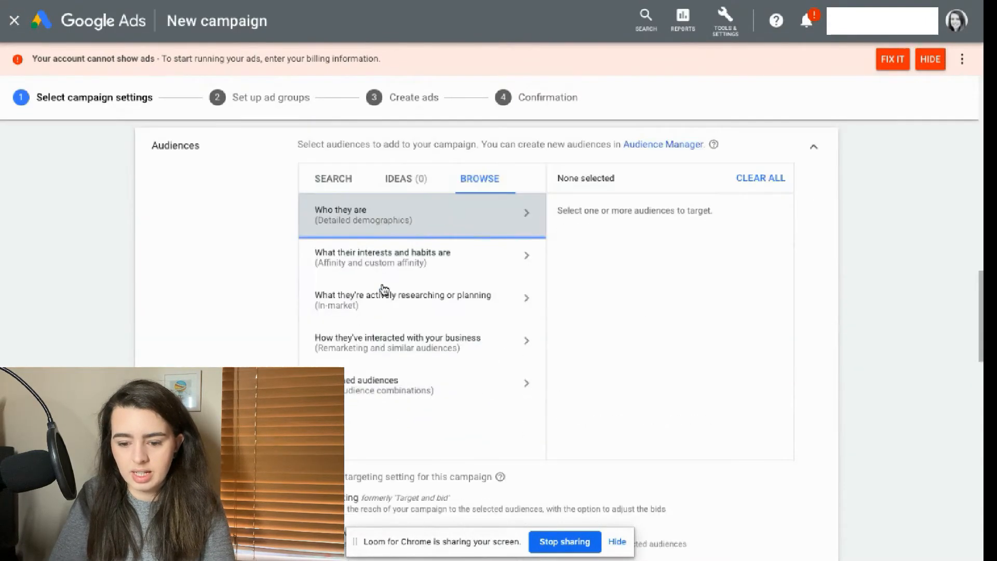
pyautogui.scroll(-5, 628, 342)
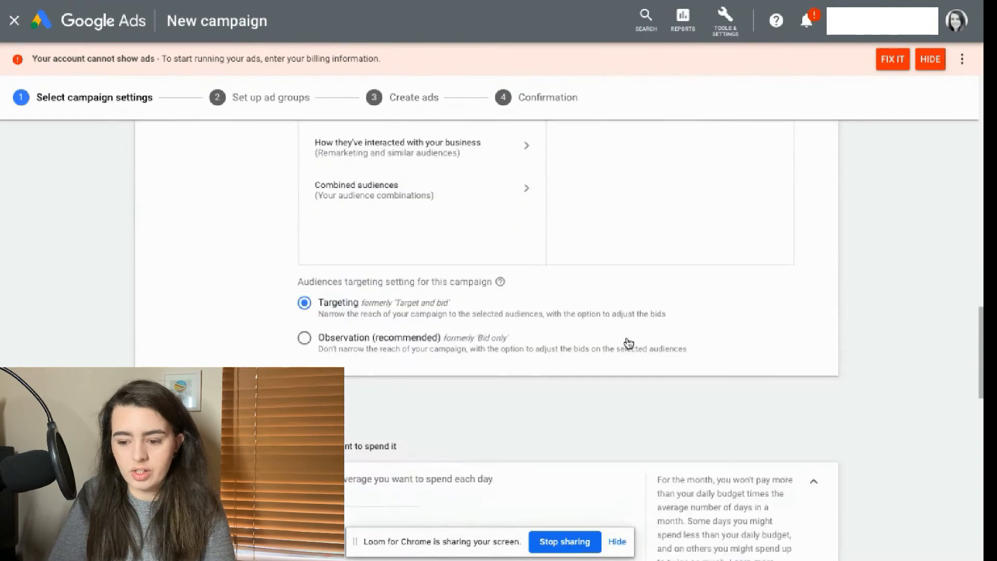
pyautogui.scroll(-6, 628, 343)
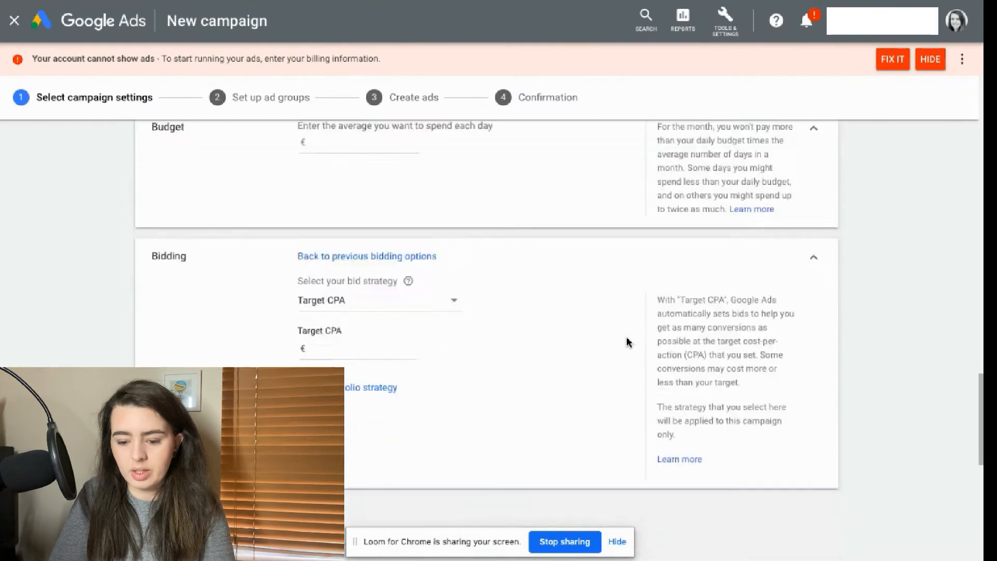
# Step: Try a Target CPA amount of €10 for the bid strategy and clear the amount again
pyautogui.click(340, 305)
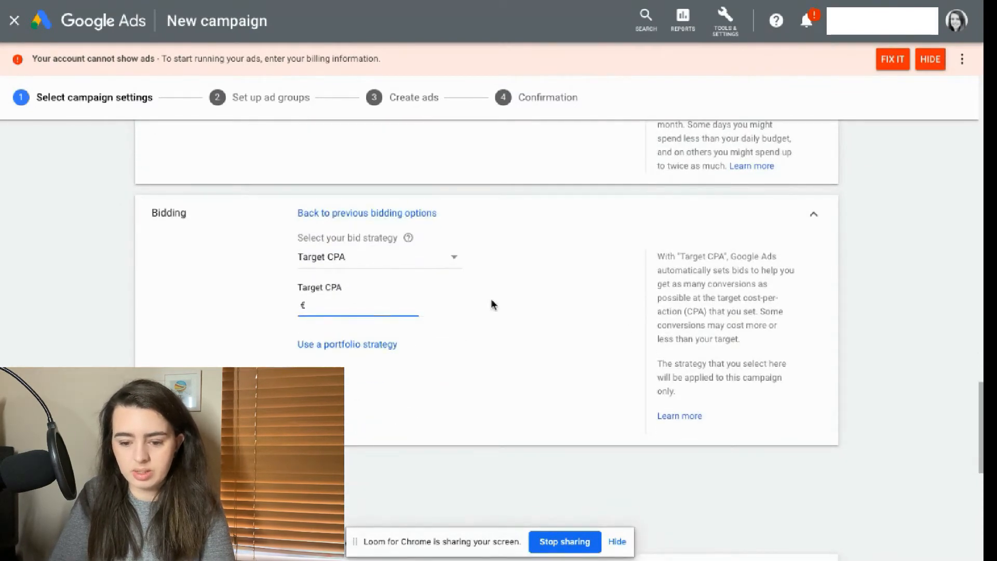
pyautogui.scroll(-1, 493, 306)
pyautogui.write('10.00')
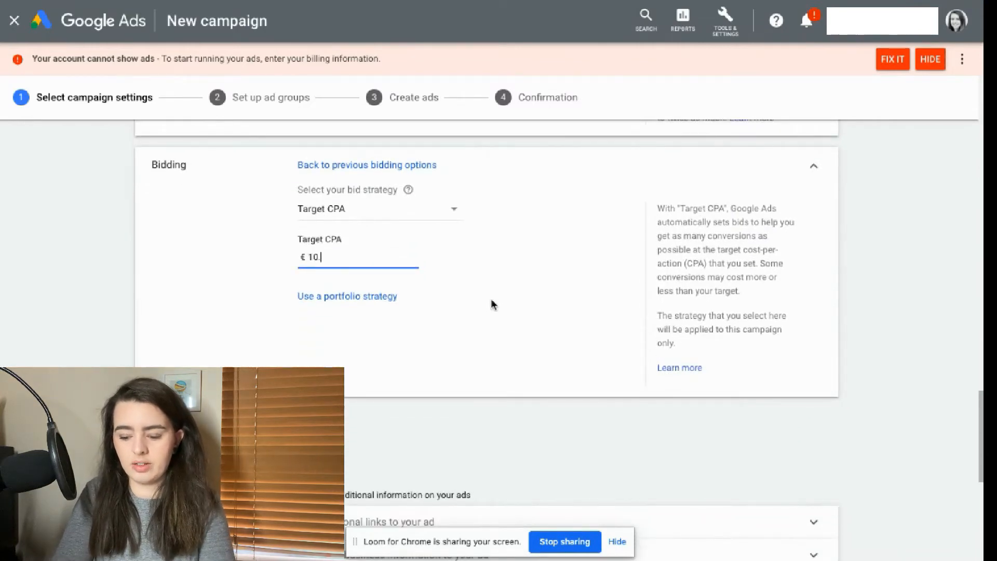
pyautogui.press('BackSpace')
pyautogui.press('BackSpace')
pyautogui.press('BackSpace')
pyautogui.press('BackSpace')
pyautogui.press('BackSpace')
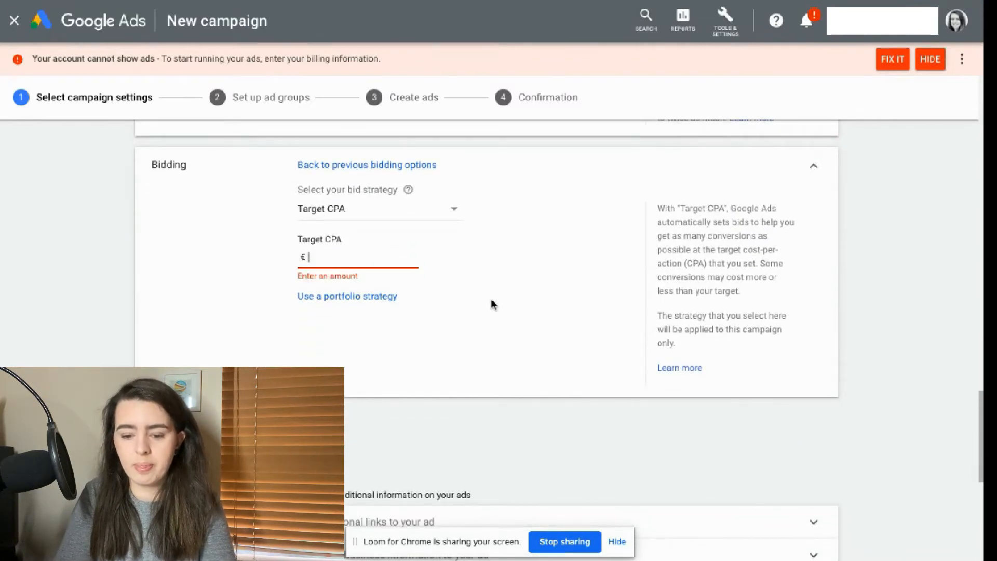
# Step: Review the other automated bid strategies and change the campaign's bid strategy to Manual CPC
pyautogui.click(378, 211)
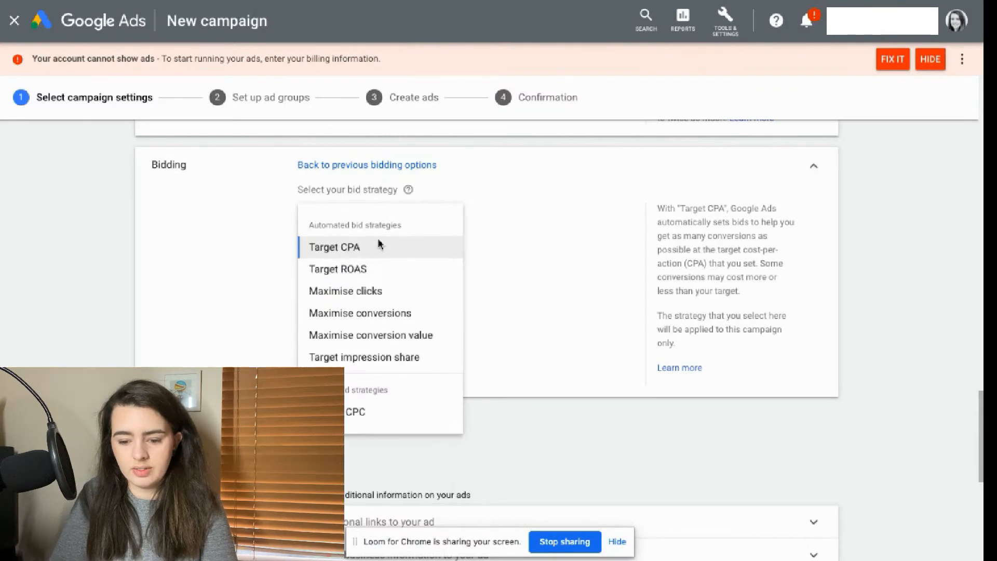
pyautogui.moveTo(378, 271)
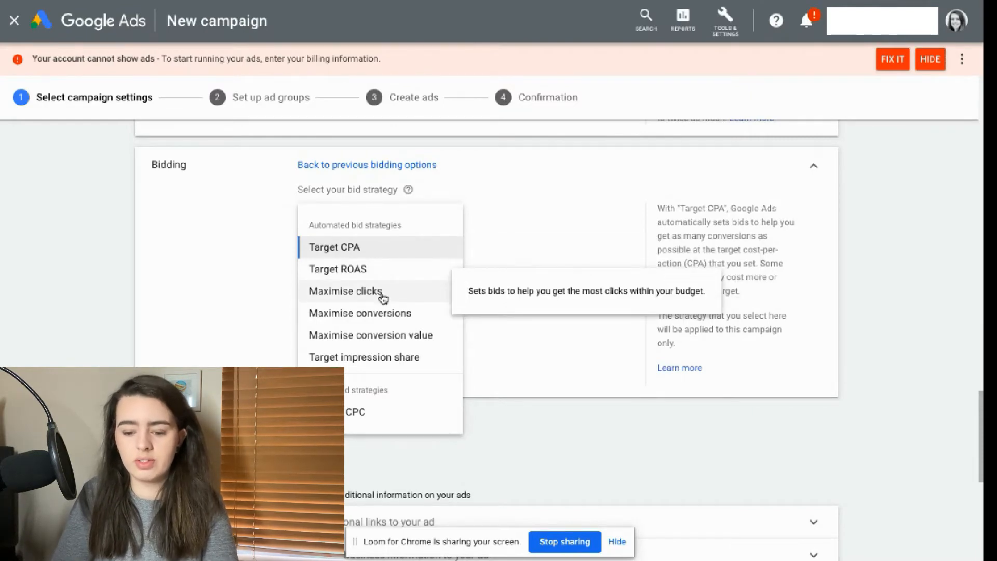
pyautogui.moveTo(383, 316)
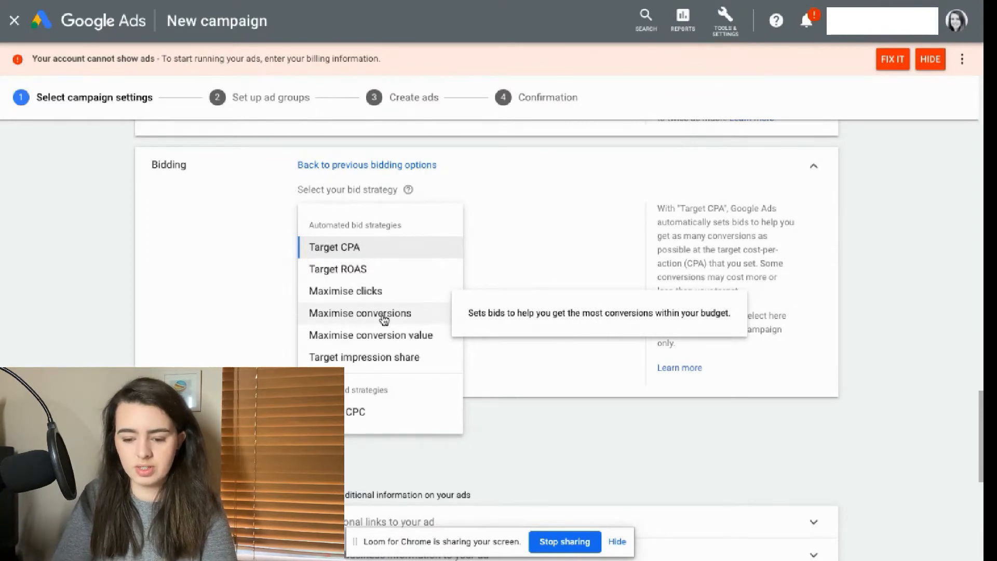
pyautogui.moveTo(386, 338)
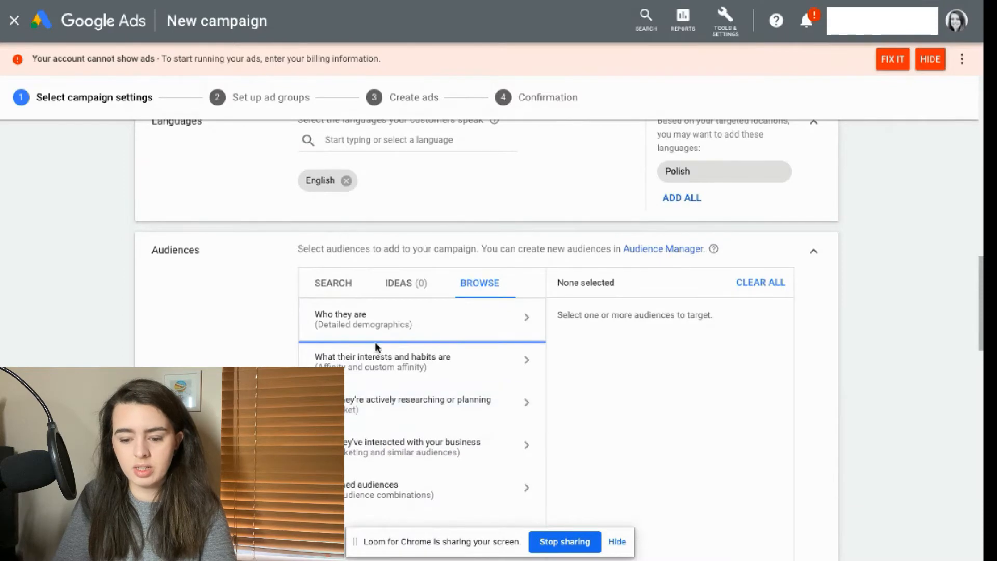
pyautogui.scroll(-5, 375, 322)
pyautogui.scroll(-7, 377, 304)
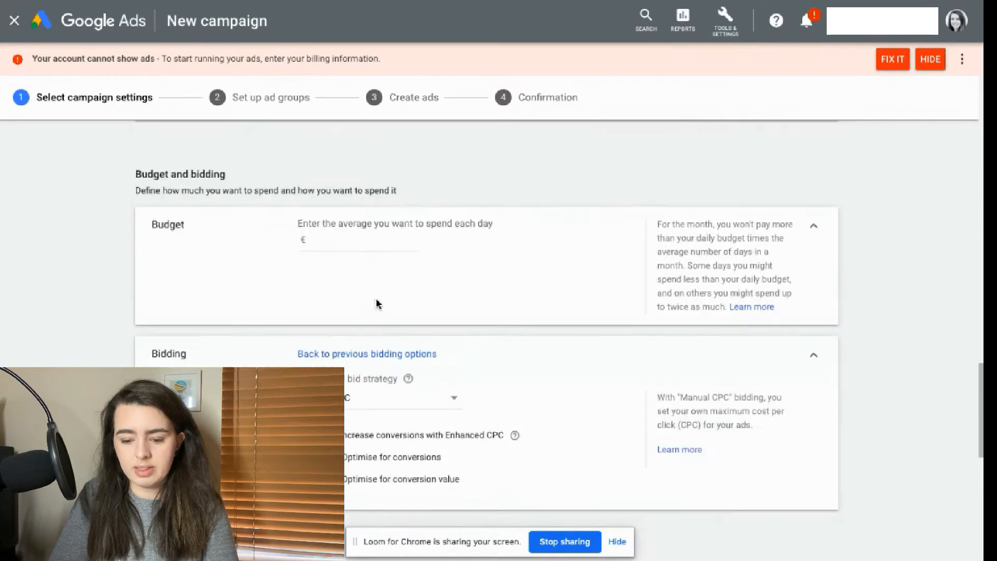
pyautogui.scroll(-1, 371, 351)
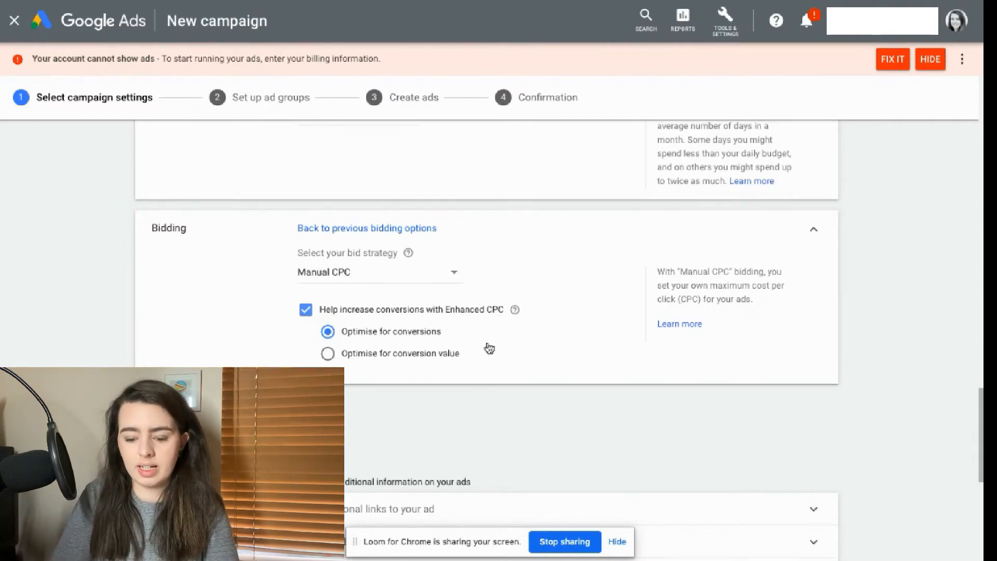
# Step: Examine the available ad extensions, including lead forms and the list of additional extension types
pyautogui.scroll(-6, 456, 411)
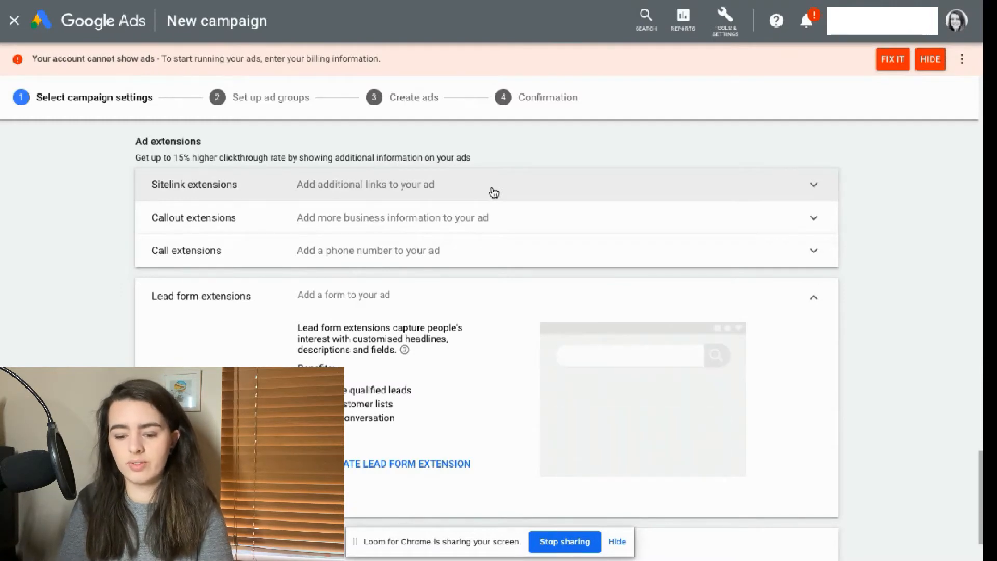
pyautogui.scroll(-2, 473, 268)
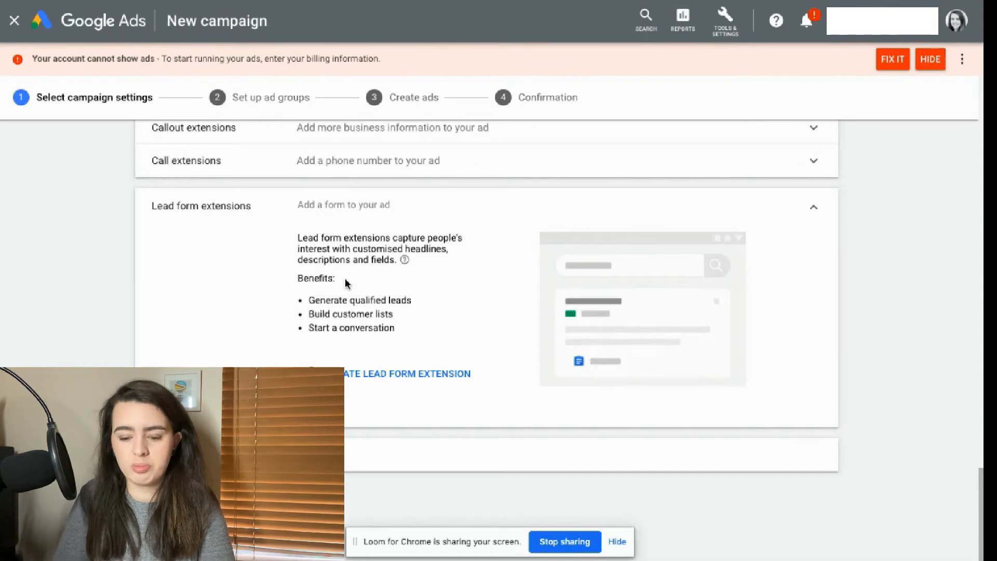
pyautogui.click(228, 454)
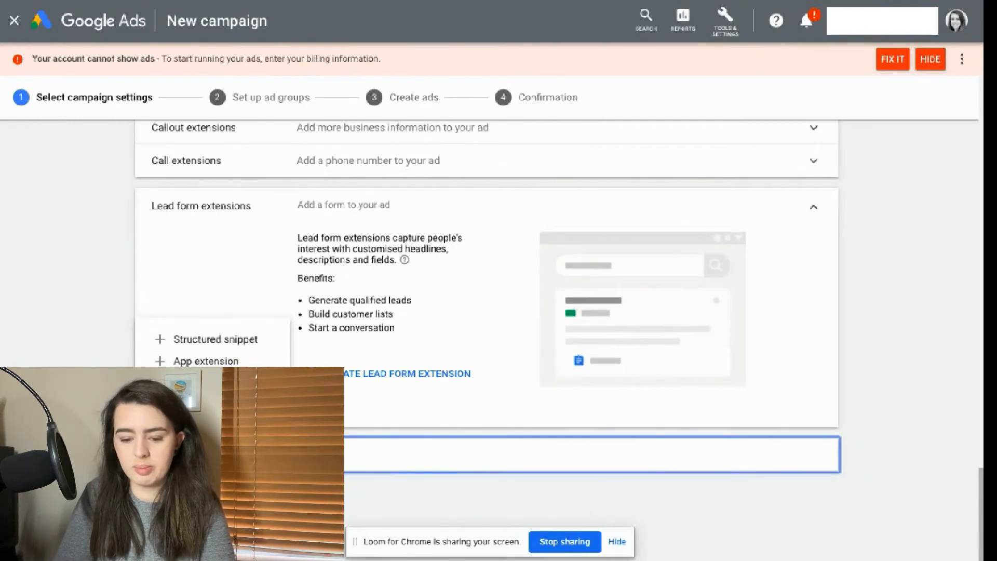
pyautogui.click(369, 485)
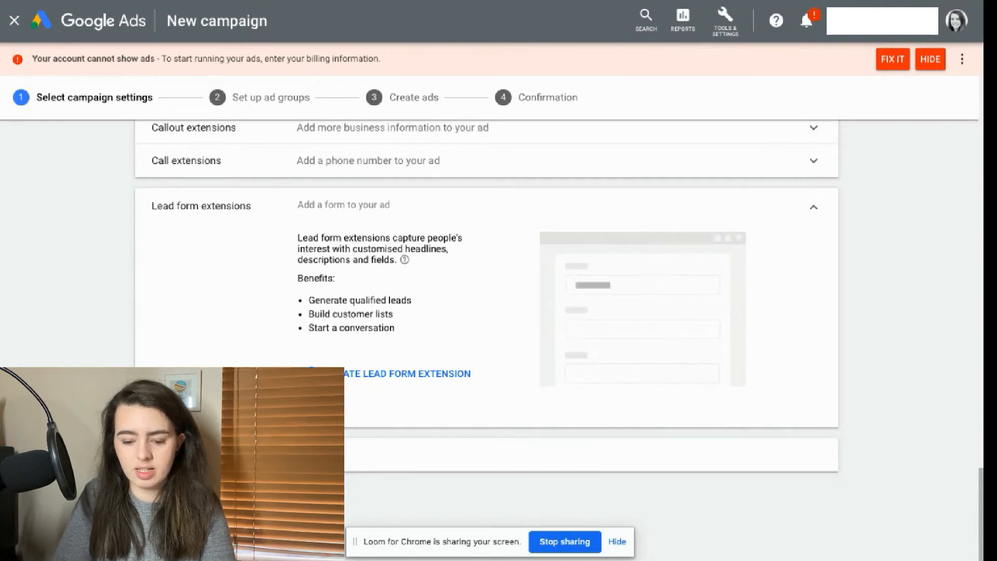
# Step: Set the campaign's average daily budget to €5 and save the settings to continue to the ad group setup
pyautogui.click(179, 502)
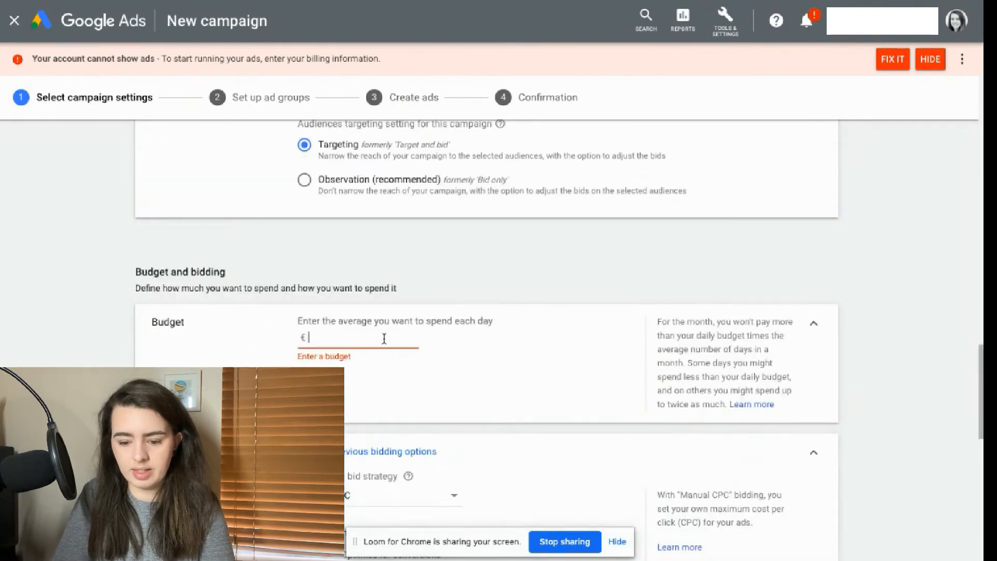
pyautogui.write('5')
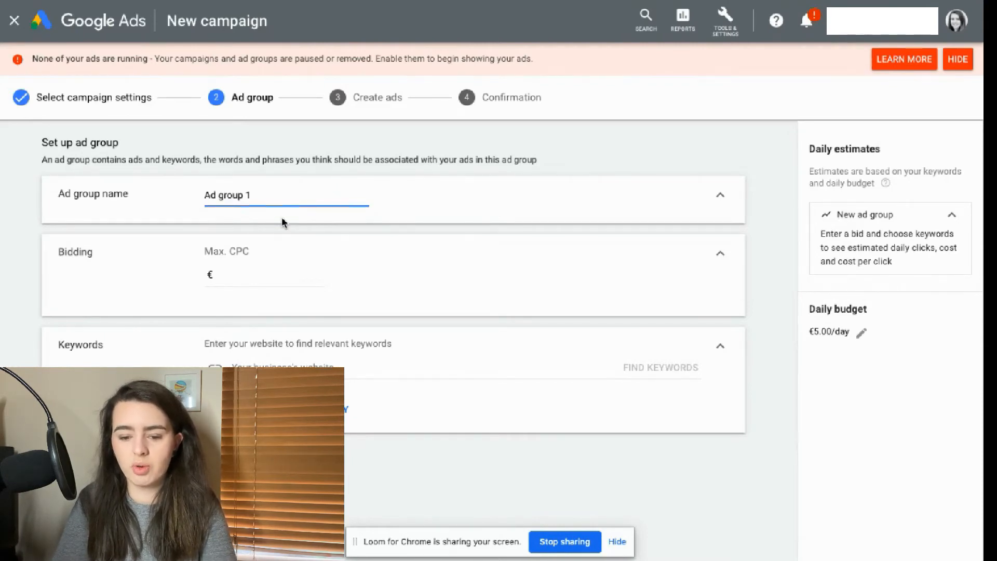
# Step: Name the ad group Digital Marketing Agency and set its maximum CPC bid to €1.00
pyautogui.moveTo(255, 195); pyautogui.dragTo(165, 200)
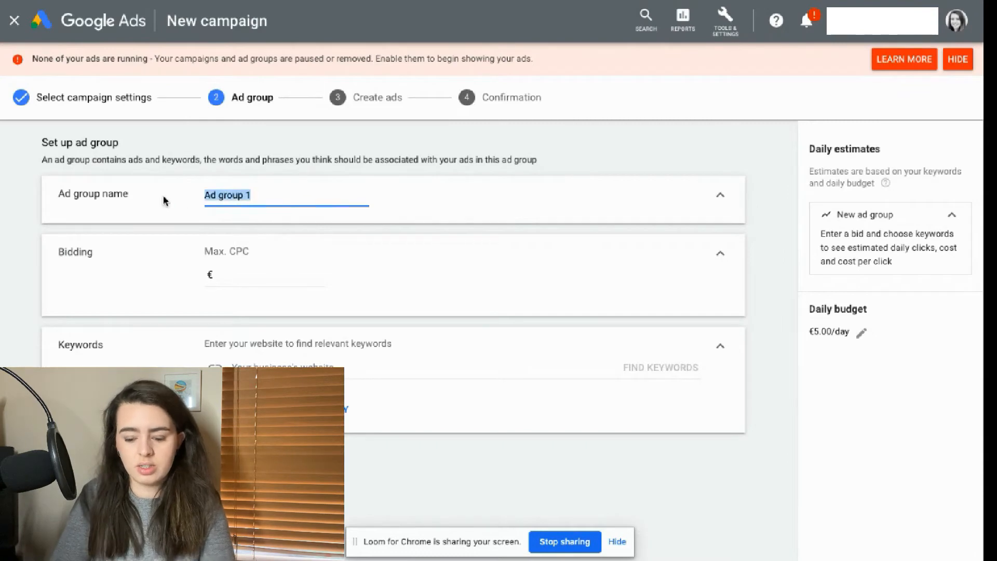
pyautogui.write('ads')
pyautogui.press('BackSpace')
pyautogui.press('BackSpace')
pyautogui.press('BackSpace')
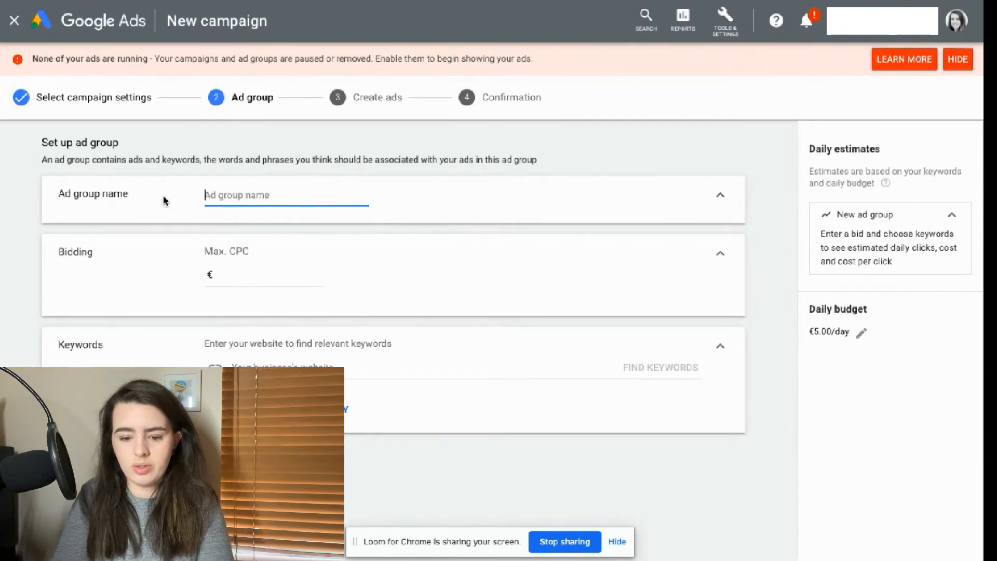
pyautogui.write('Digital Marketing Agency')
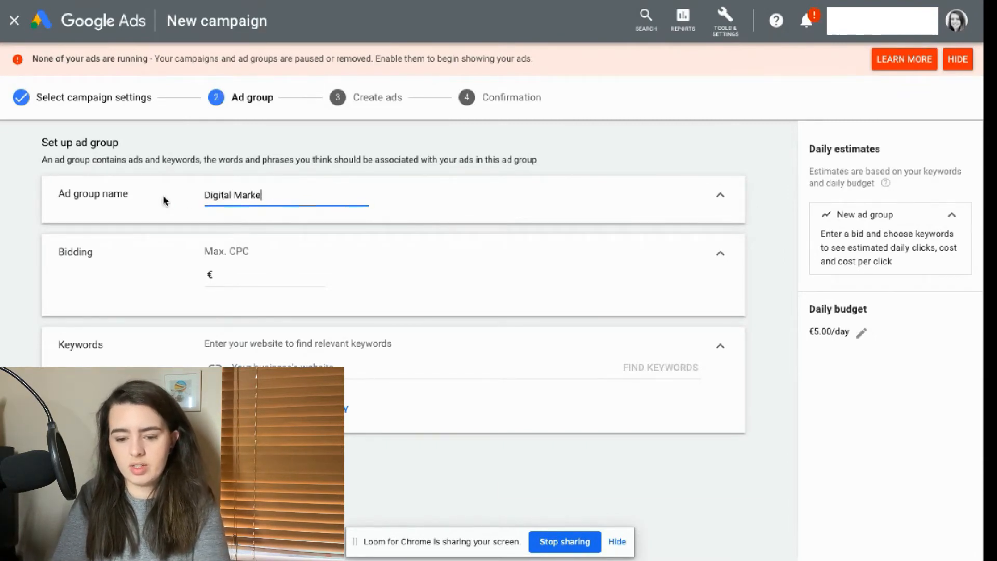
pyautogui.click(227, 272)
pyautogui.write('1.00')
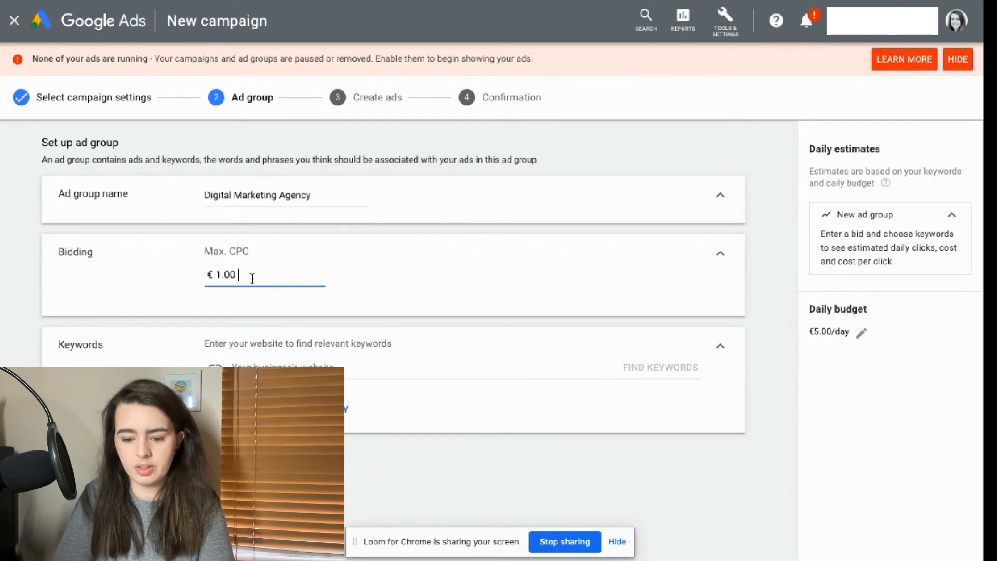
# Step: Enter Cliq.ie as the business website for finding relevant keywords
pyautogui.click(335, 366)
pyautogui.write('Clic')
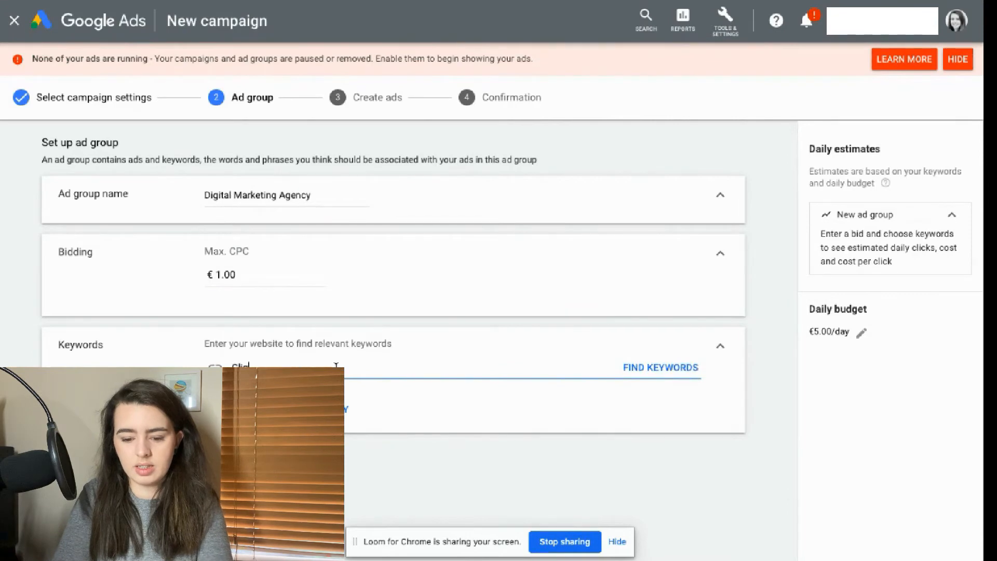
pyautogui.write('.ie')
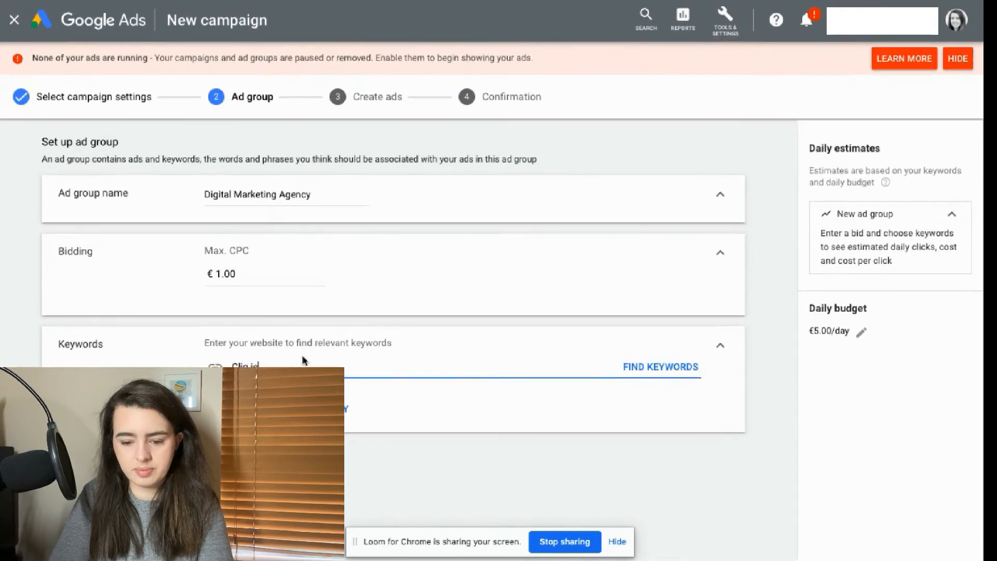
# Step: Enter the keywords +Digital +Marketing +Agency, "Digital Marketing Agency" and [Digital Marketing Agency] manually, one per line, for the ad group
pyautogui.click(292, 409)
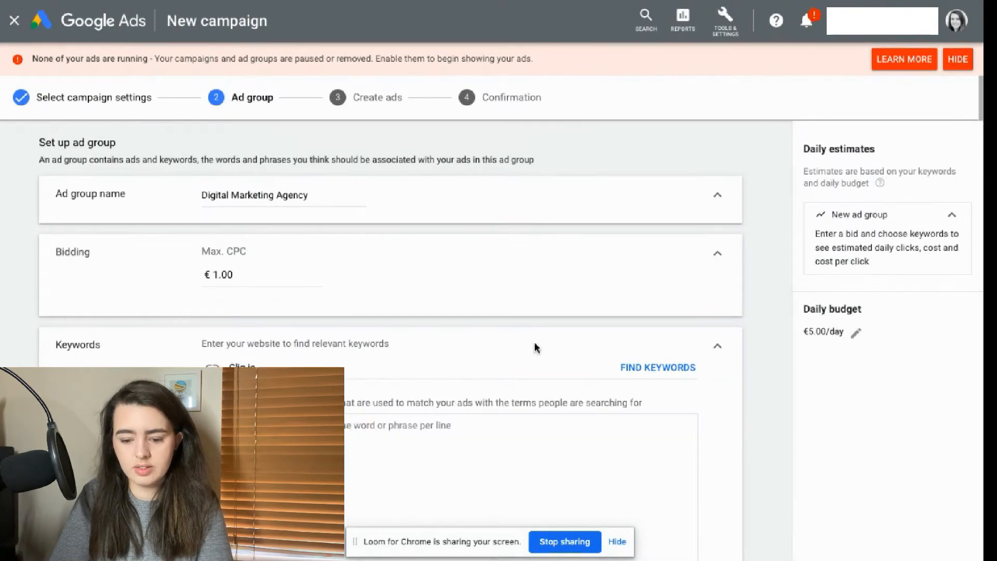
pyautogui.scroll(-5, 442, 435)
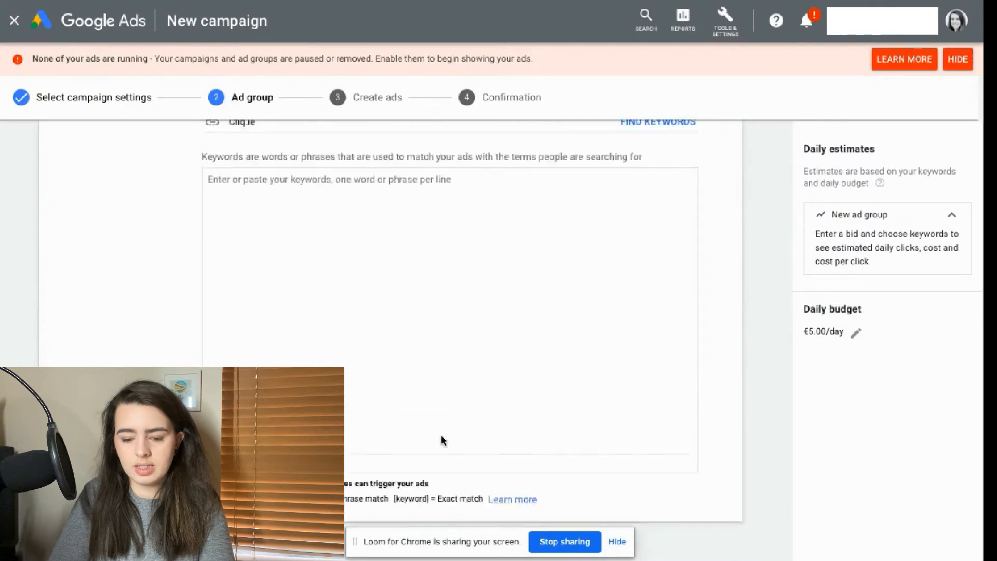
pyautogui.click(343, 171)
pyautogui.write('+Digital')
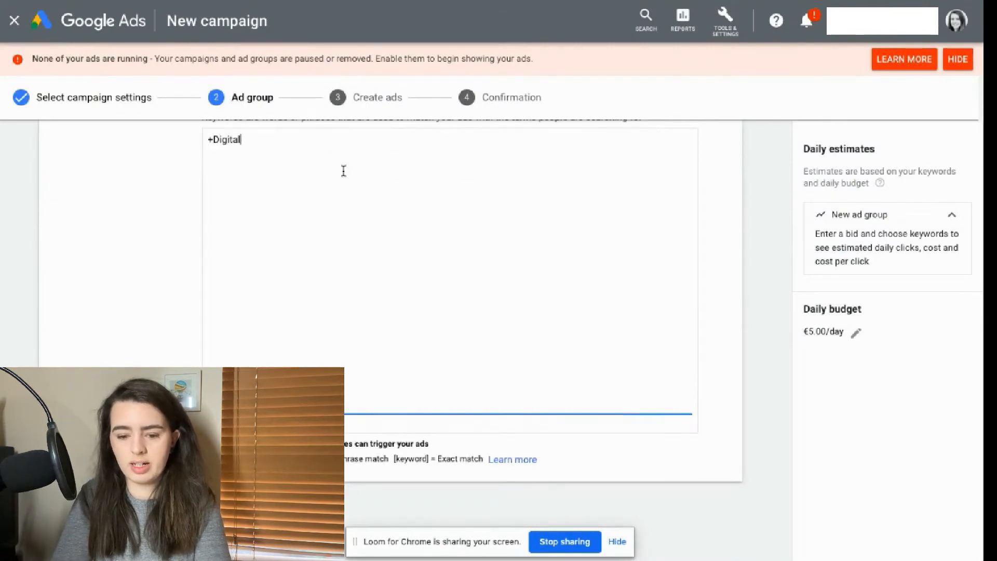
pyautogui.write(' M+Marketing +Agency')
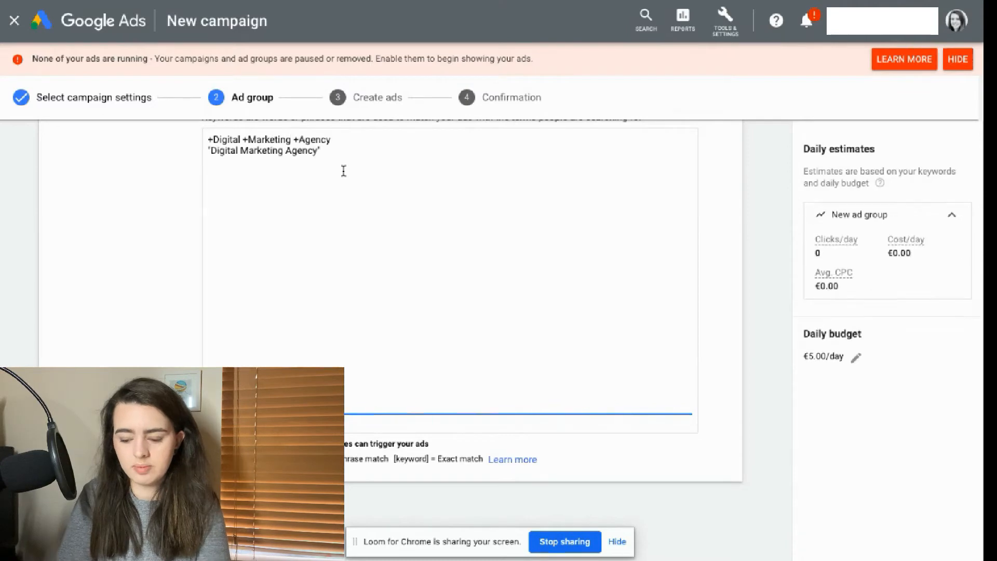
pyautogui.press('Return')
pyautogui.write('[Di')
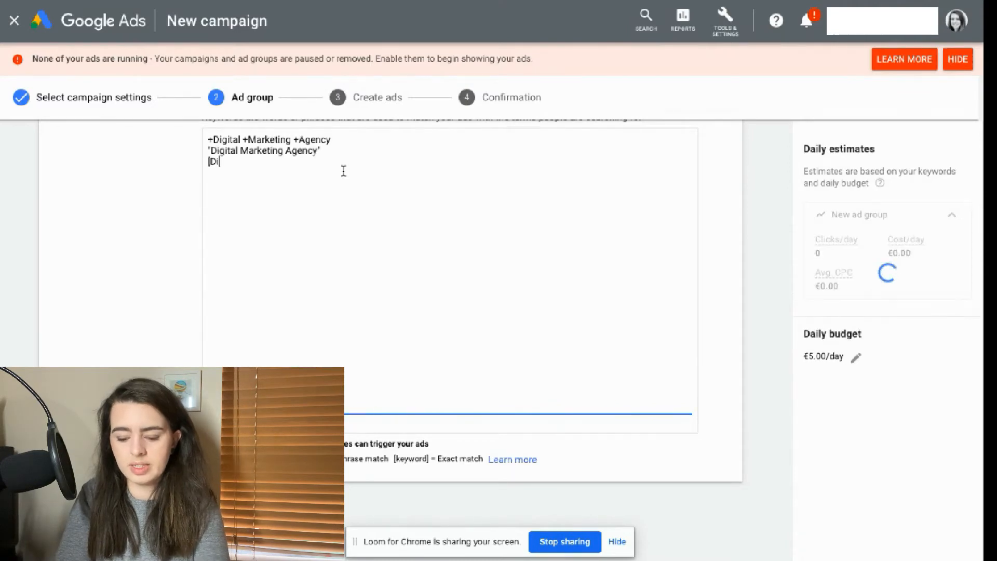
pyautogui.write('gital Marketing ')
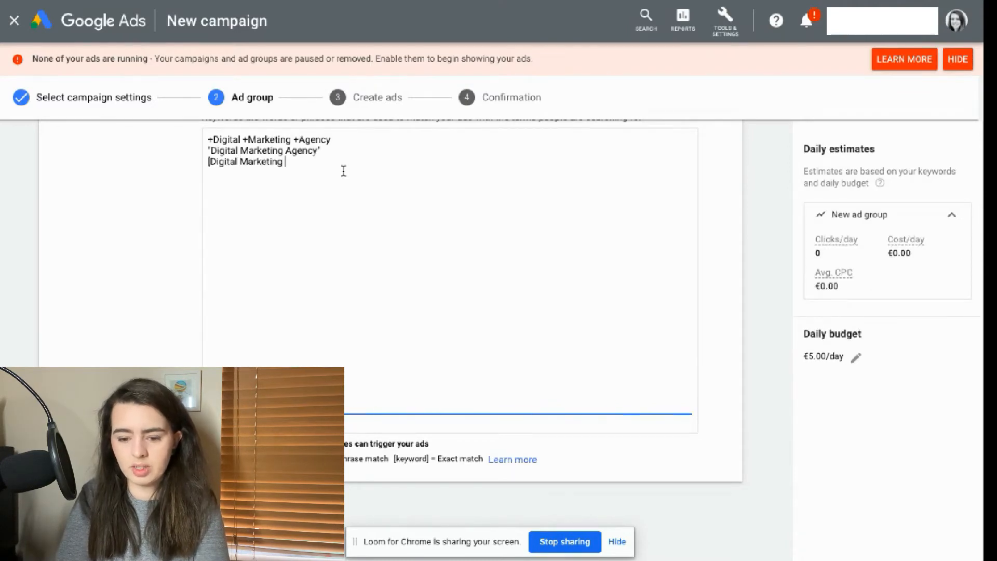
pyautogui.write('Agency')
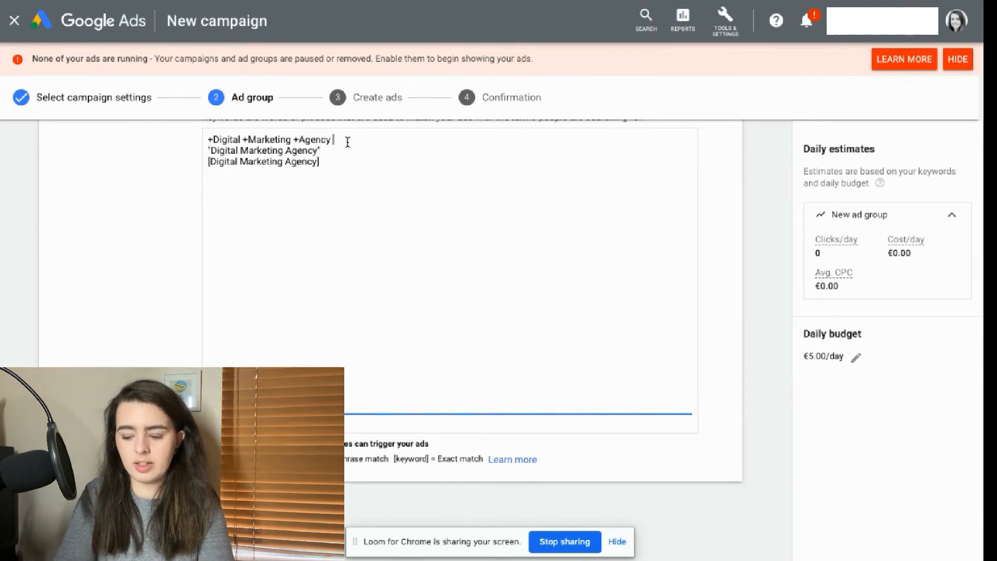
# Step: Label the three keyword lines "- Broad Match", "- Phrase Match" and "- Exact match" according to their notation
pyautogui.write('oad')
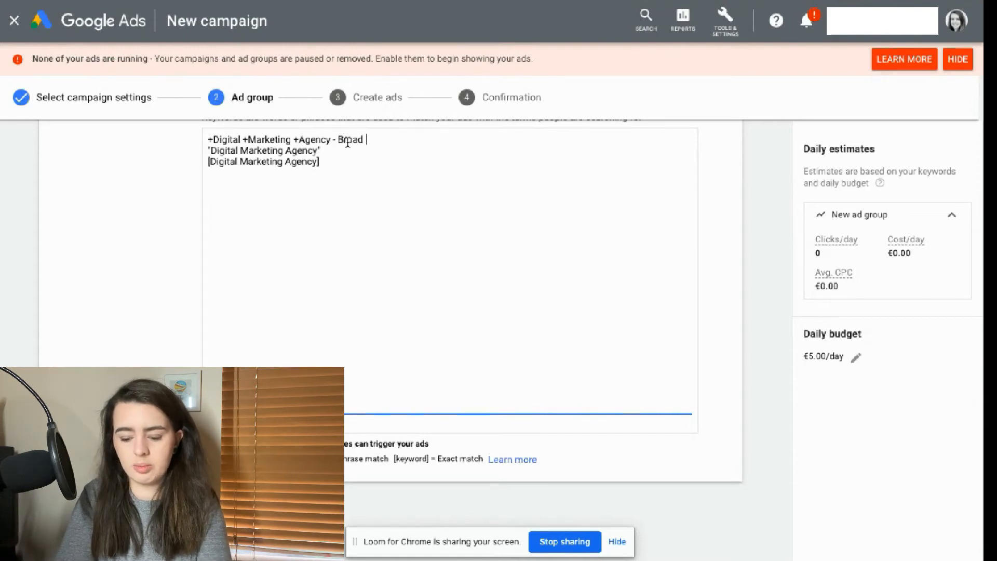
pyautogui.write(' Match')
pyautogui.click(331, 150)
pyautogui.write('- ')
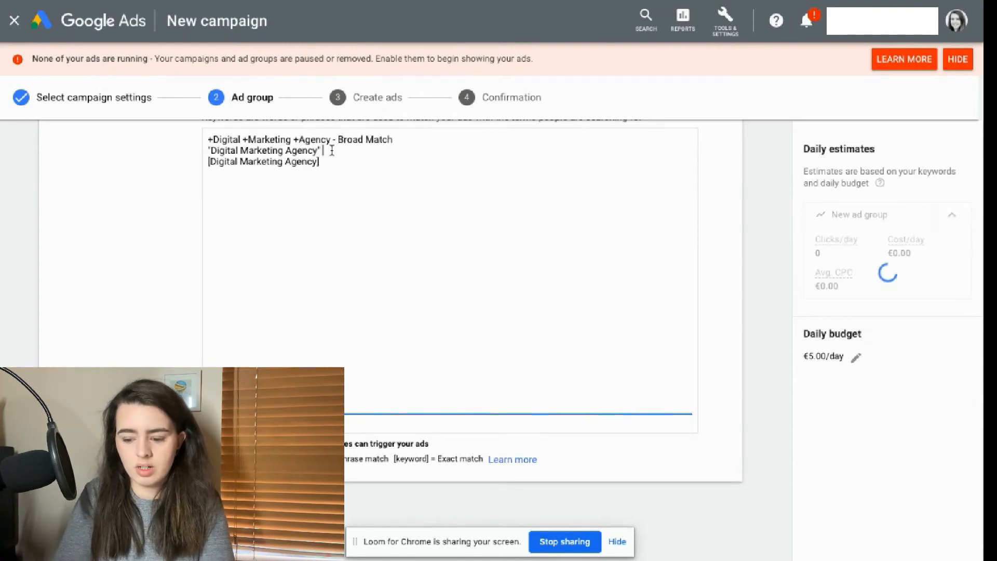
pyautogui.write('Phrase')
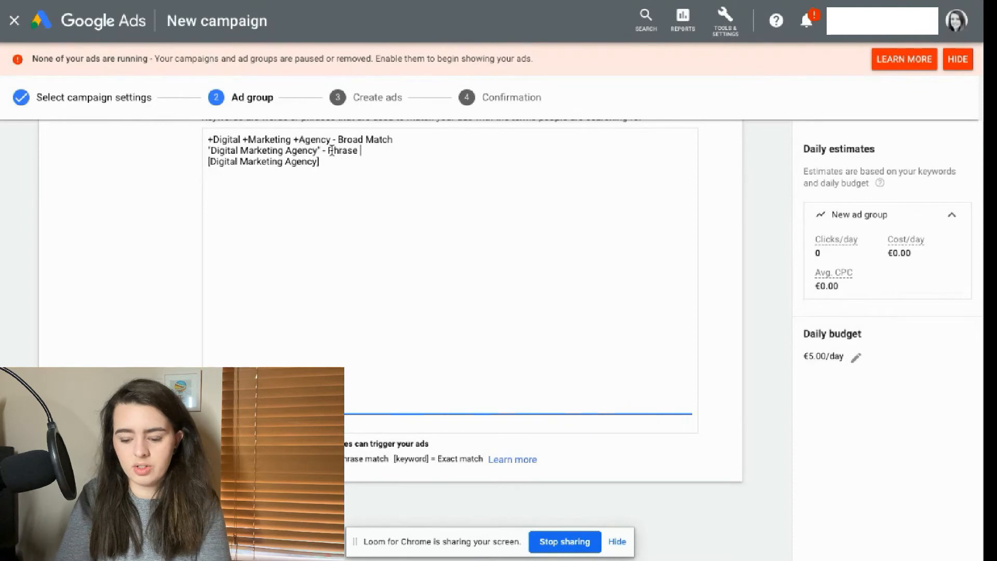
pyautogui.write(' Match')
pyautogui.click(332, 165)
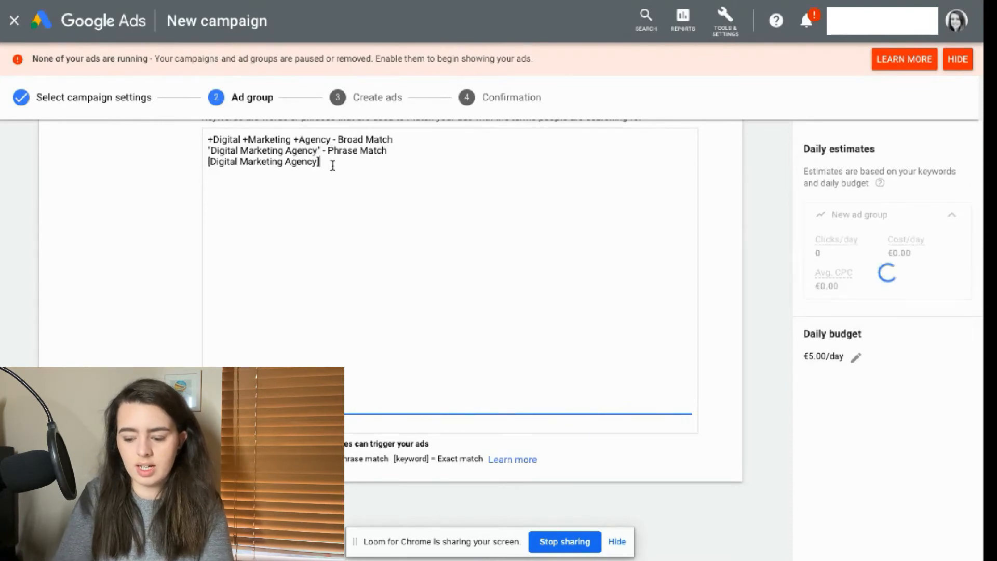
pyautogui.write('Ex')
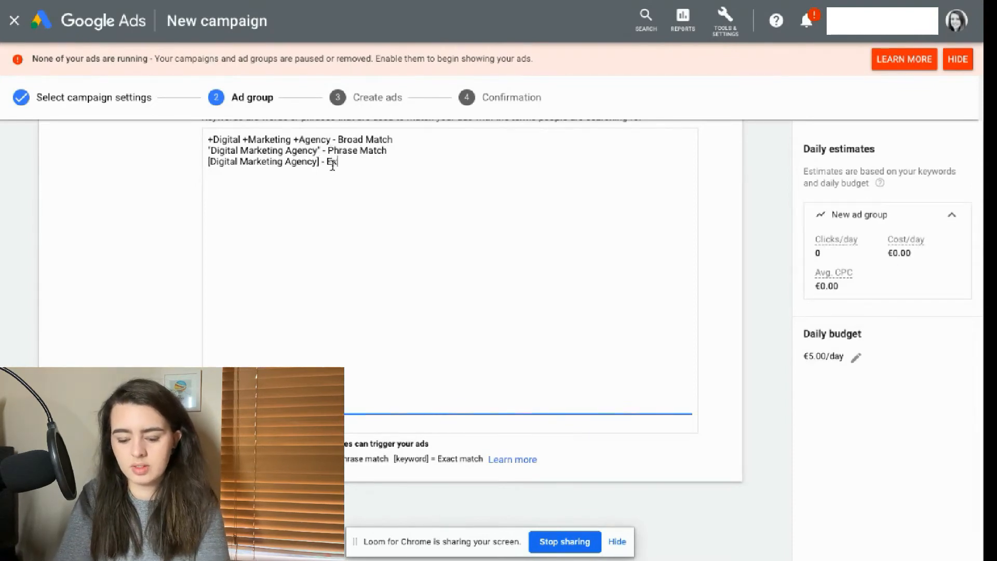
pyautogui.write('act match  ')
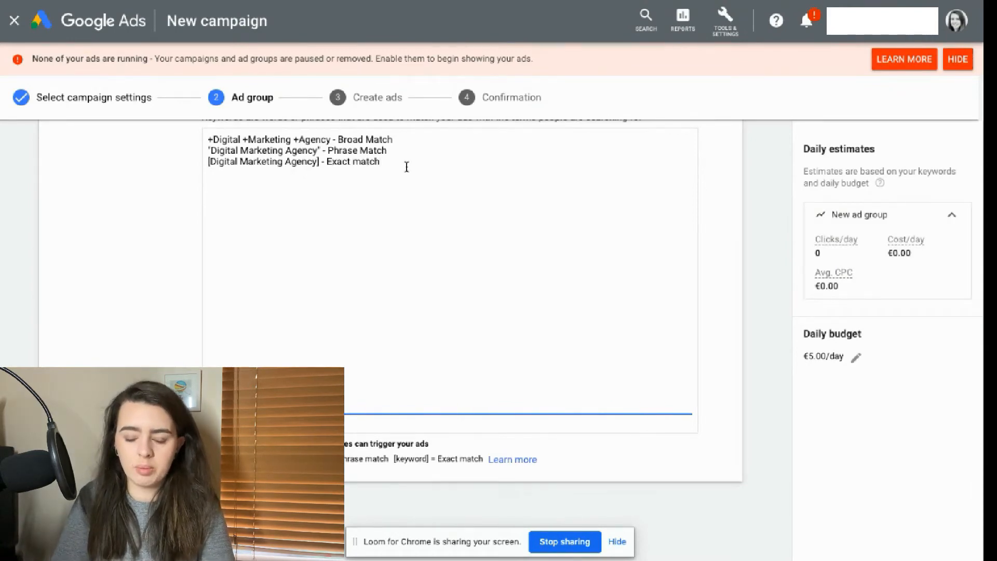
pyautogui.write('Digital M')
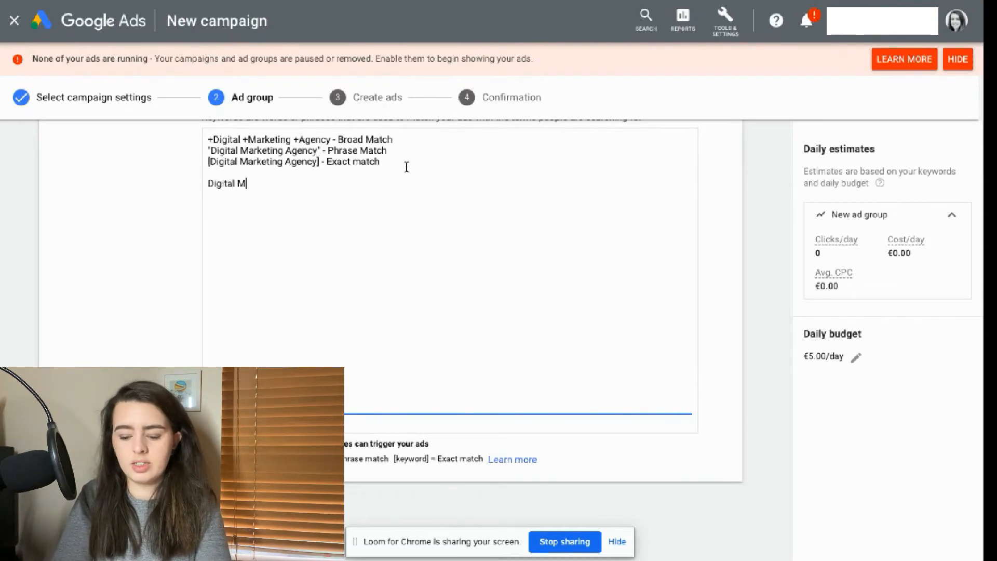
pyautogui.write('arkeitng Agency')
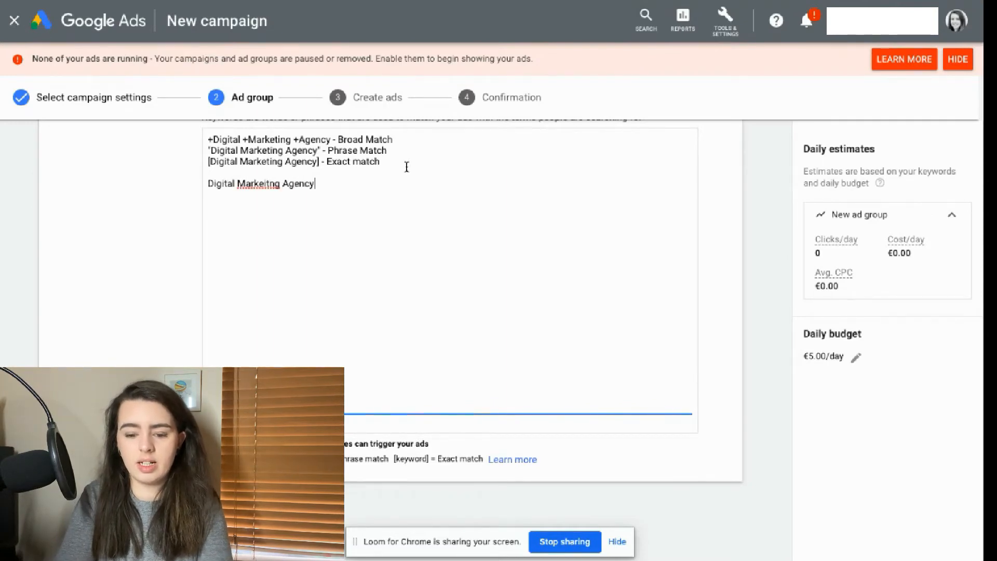
pyautogui.hotkey('ctrl', 'BackSpace')
pyautogui.hotkey('ctrl', 'BackSpace')
pyautogui.hotkey('ctrl', 'BackSpace')
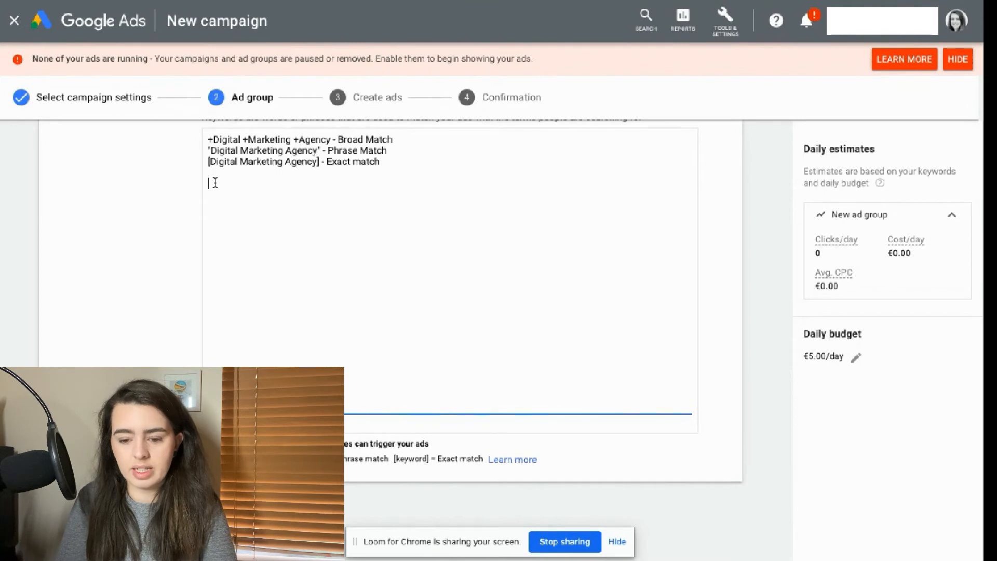
# Step: Remove the match type labels from all three keyword lines, keeping only the keywords themselves
pyautogui.click(237, 150)
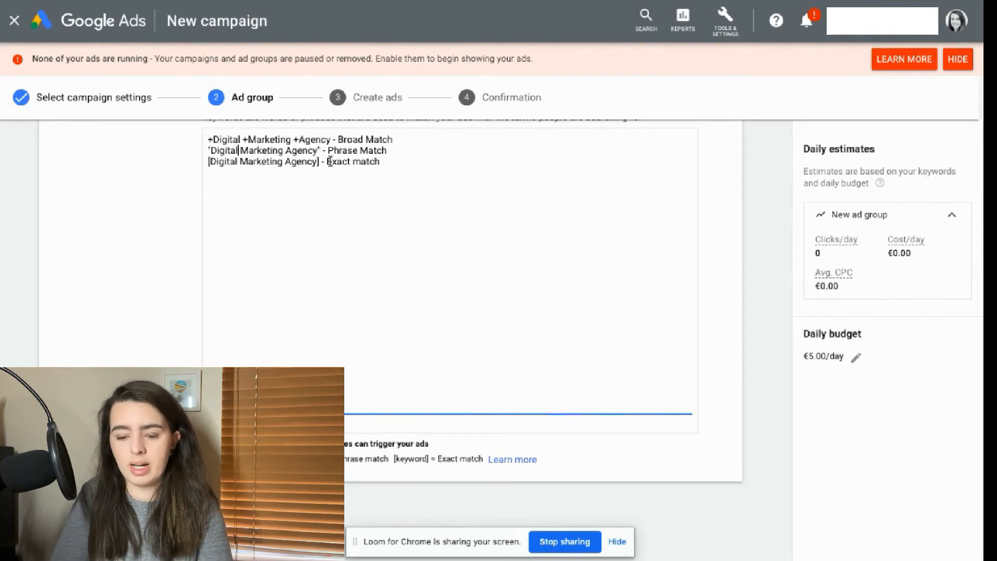
pyautogui.moveTo(389, 162); pyautogui.dragTo(327, 159)
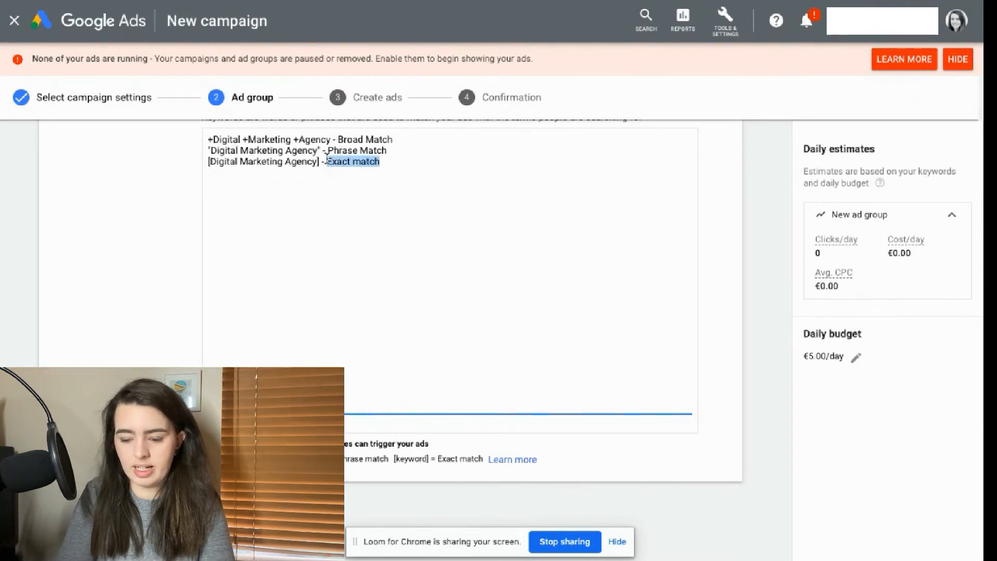
pyautogui.press('BackSpace')
pyautogui.press('BackSpace')
pyautogui.press('BackSpace')
pyautogui.press('BackSpace')
pyautogui.moveTo(399, 152); pyautogui.dragTo(328, 150)
pyautogui.press('BackSpace')
pyautogui.press('BackSpace')
pyautogui.press('BackSpace')
pyautogui.press('BackSpace')
pyautogui.click(397, 139)
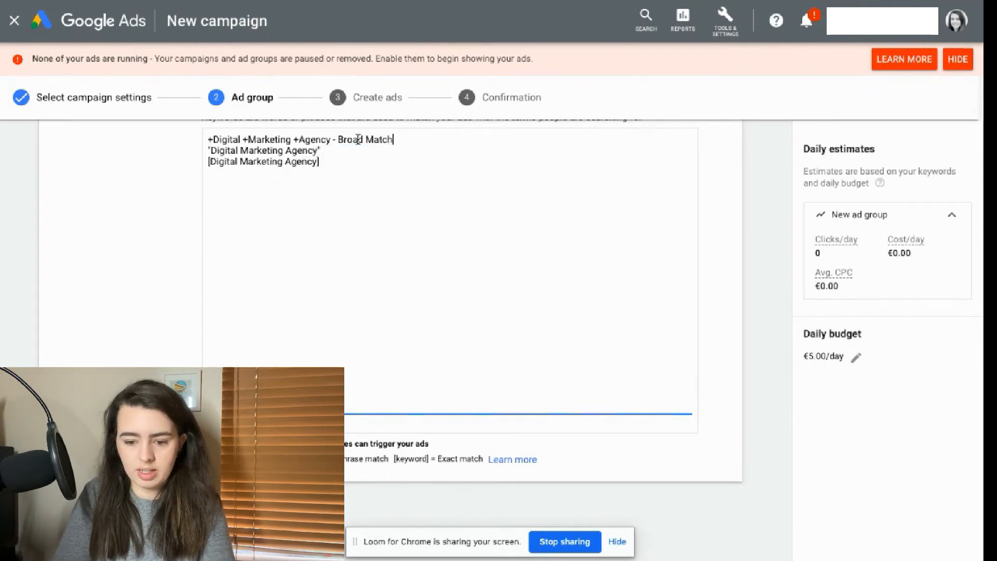
pyautogui.moveTo(394, 139); pyautogui.dragTo(331, 139)
pyautogui.press('BackSpace')
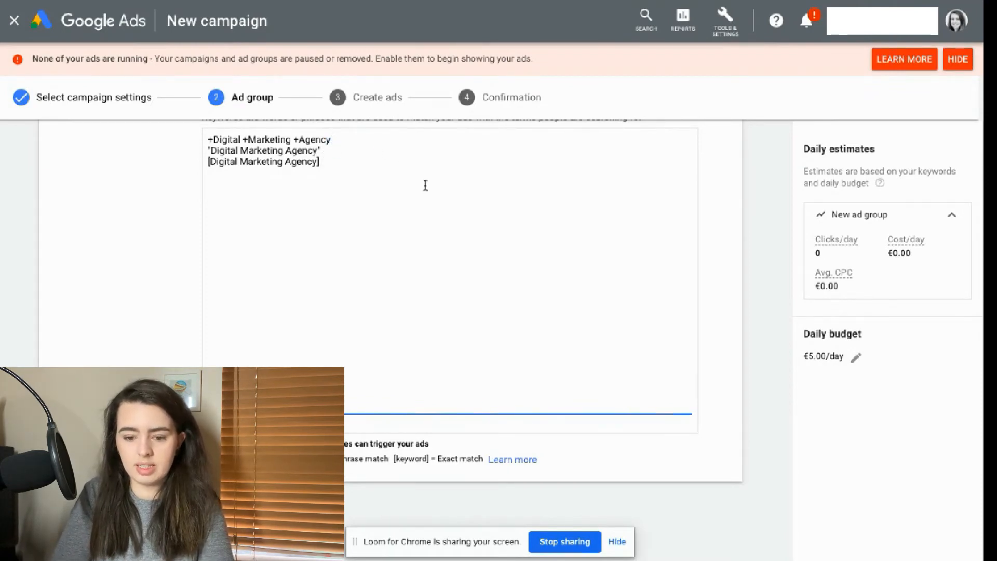
pyautogui.scroll(3, 426, 187)
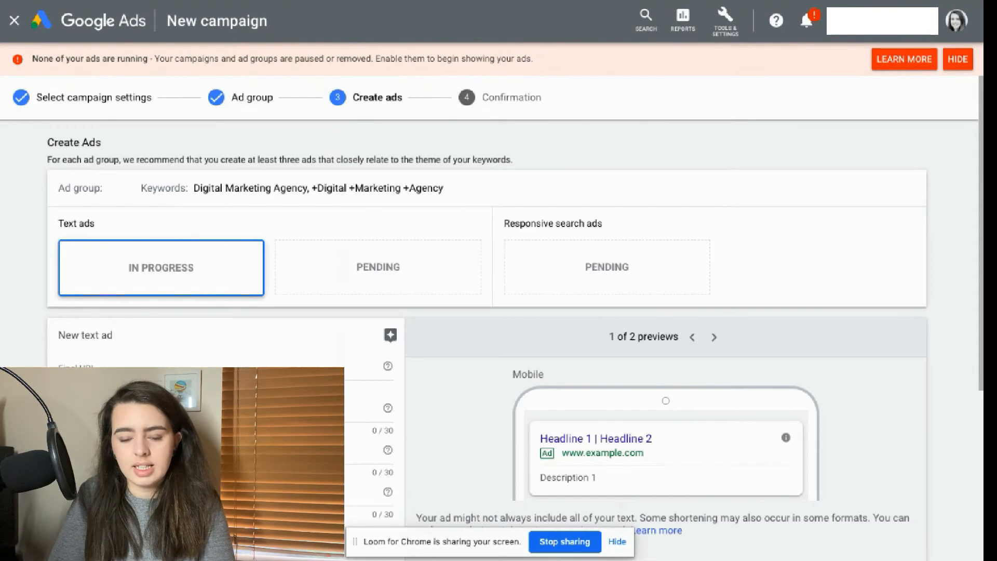
pyautogui.scroll(-4, 499, 311)
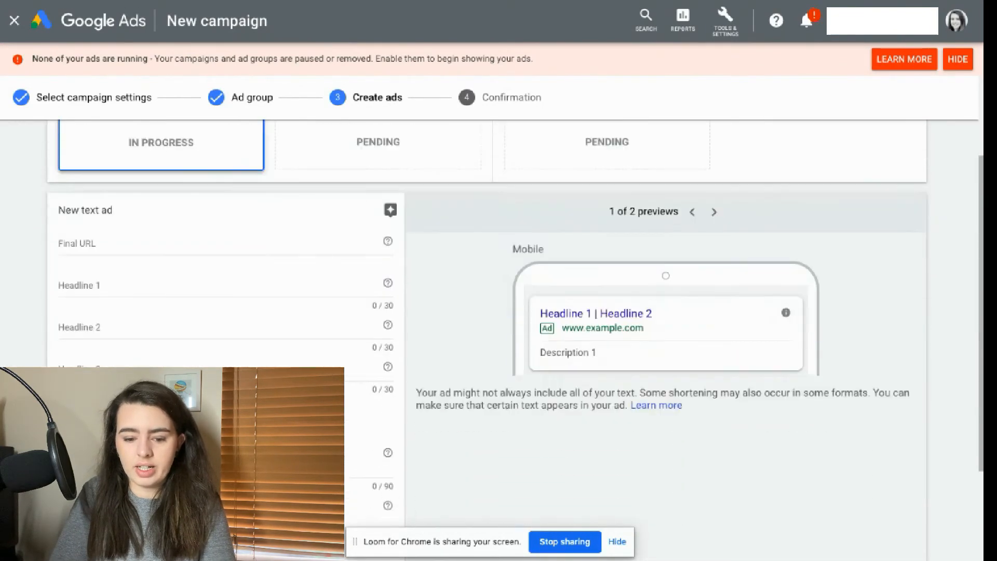
pyautogui.click(198, 180)
pyautogui.write('w')
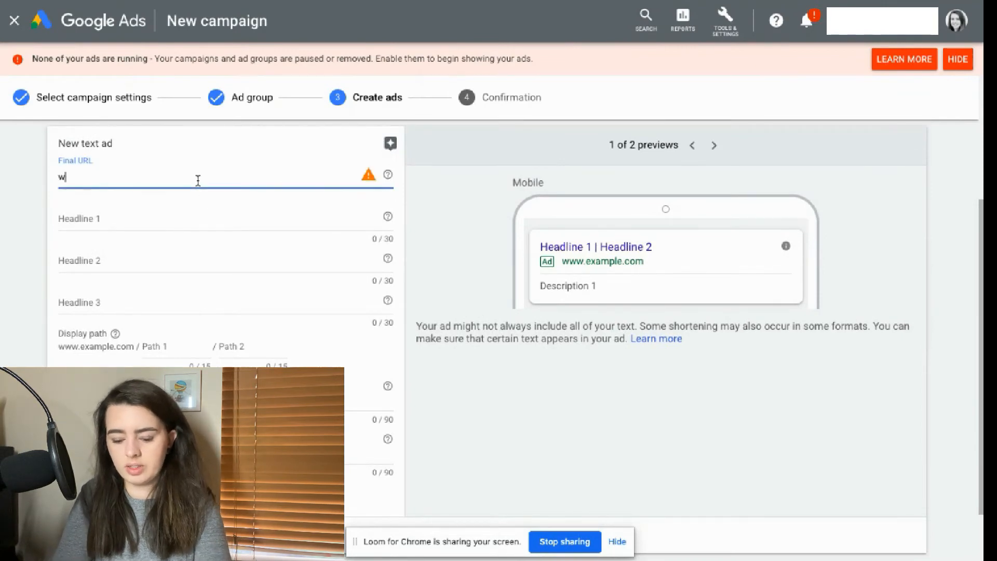
pyautogui.write('ww.cliq.ie')
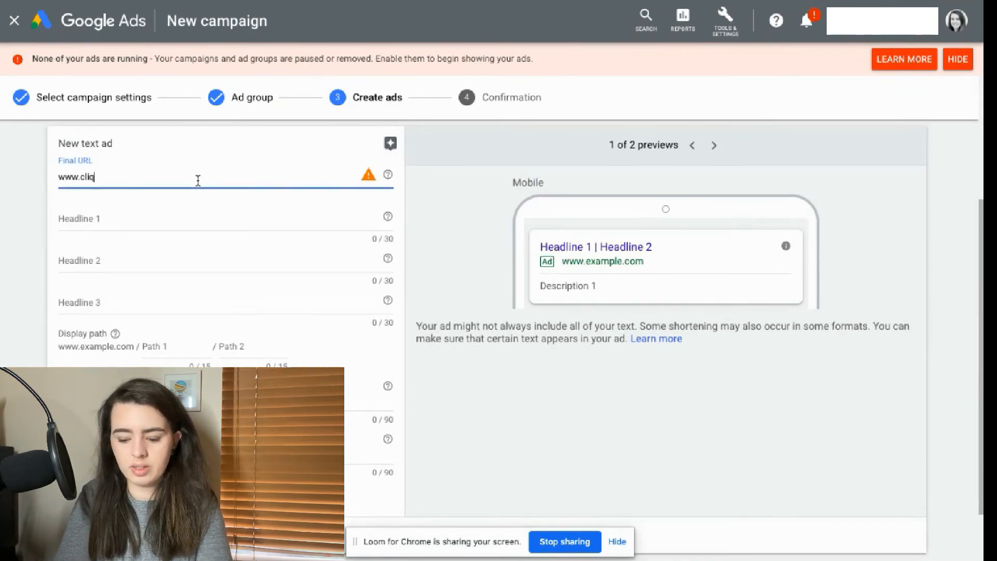
# Step: Set Headline 1 of the text ad to Cliq Media & Marketing
pyautogui.click(166, 219)
pyautogui.write('C')
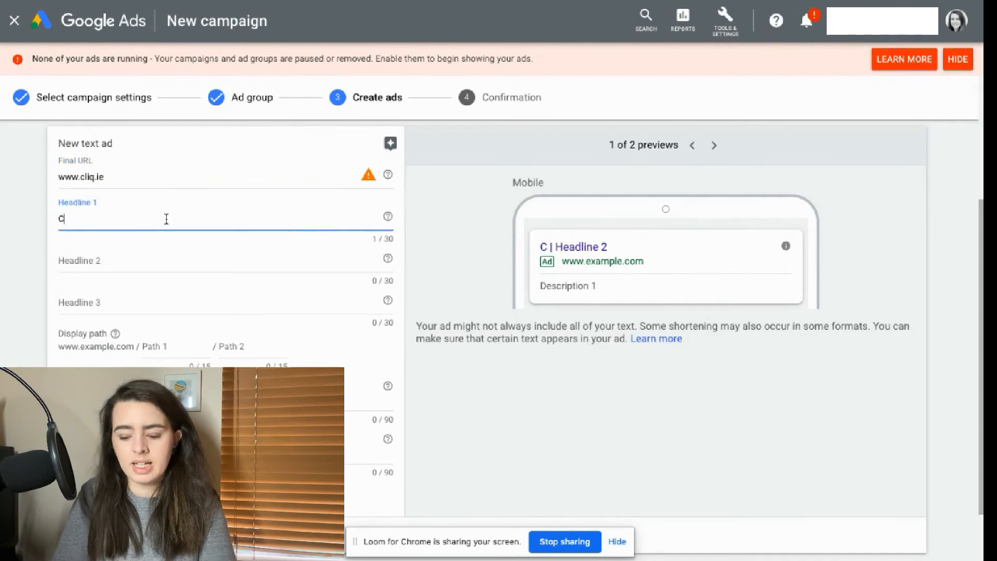
pyautogui.write('liq Media & Marketing ')
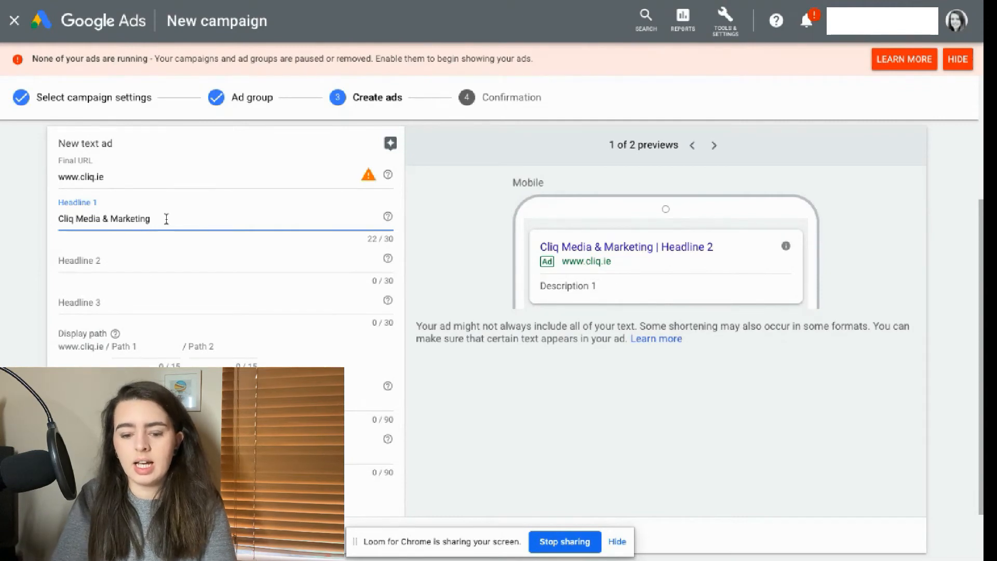
pyautogui.write('D')
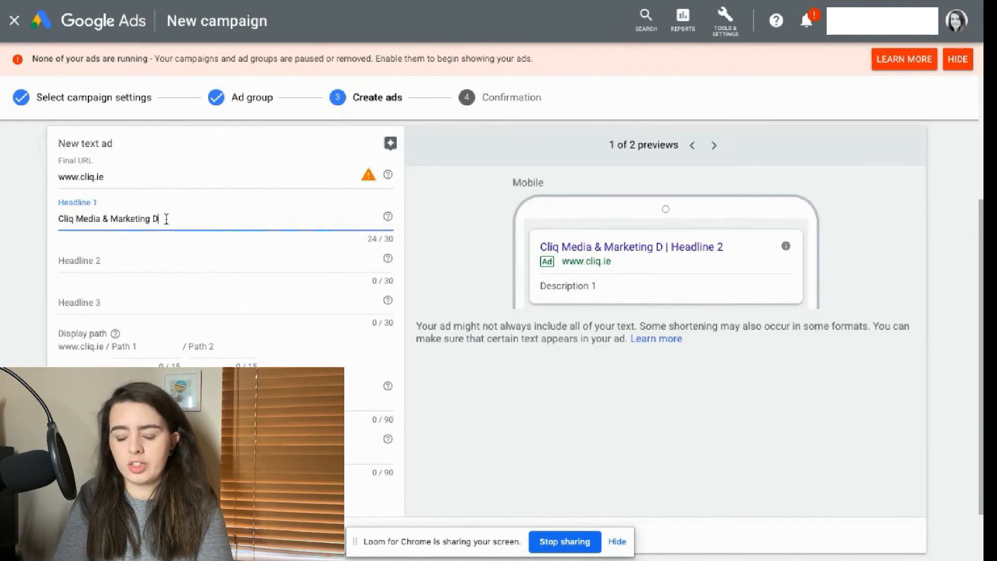
pyautogui.write('igital Marketin')
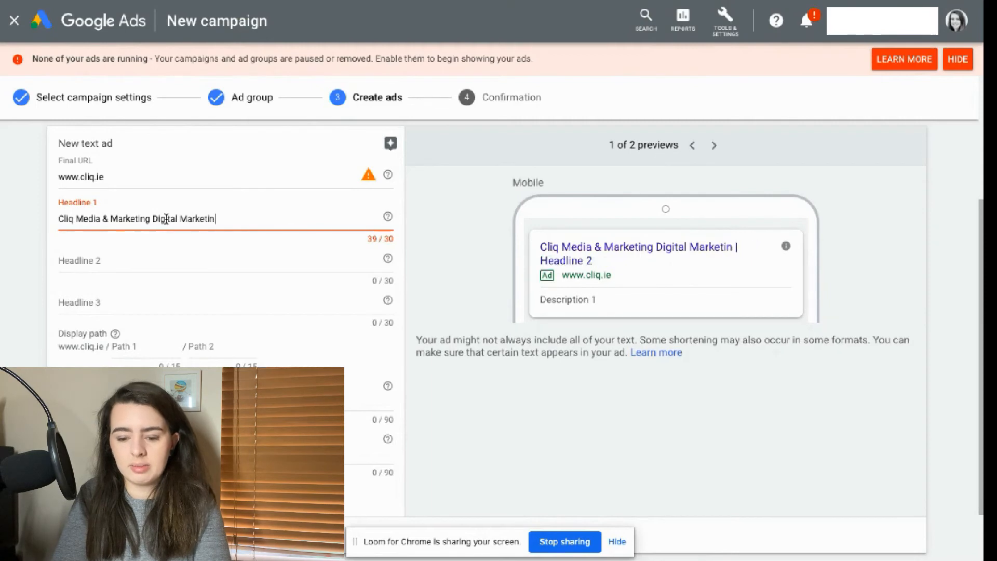
pyautogui.press('BackSpace')
pyautogui.press('BackSpace')
pyautogui.press('BackSpace')
pyautogui.press('BackSpace')
pyautogui.press('BackSpace')
pyautogui.press('BackSpace')
pyautogui.press('BackSpace')
pyautogui.press('BackSpace')
pyautogui.press('BackSpace')
pyautogui.press('BackSpace')
pyautogui.press('BackSpace')
pyautogui.press('BackSpace')
pyautogui.press('BackSpace')
pyautogui.press('BackSpace')
pyautogui.press('BackSpace')
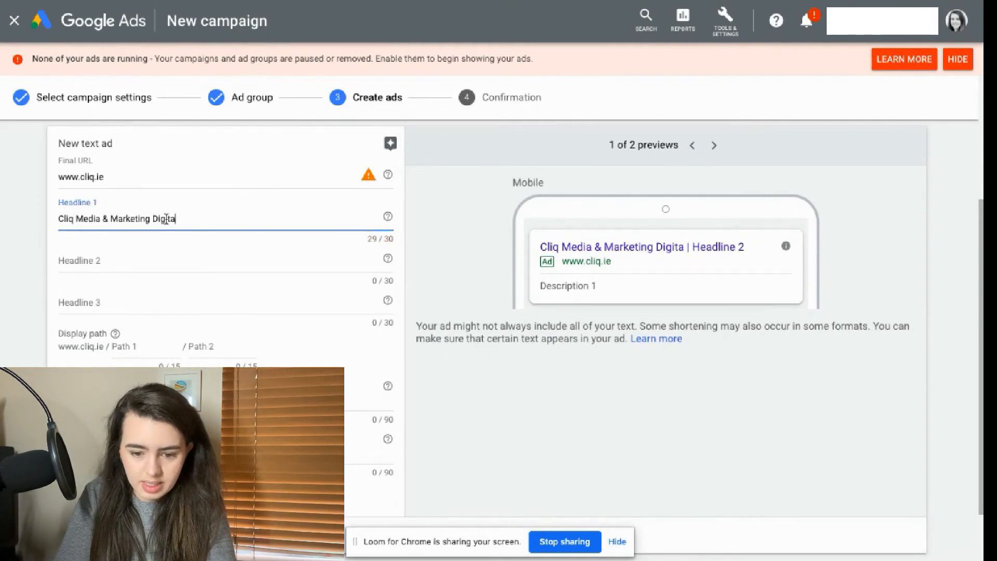
pyautogui.press('BackSpace')
pyautogui.press('BackSpace')
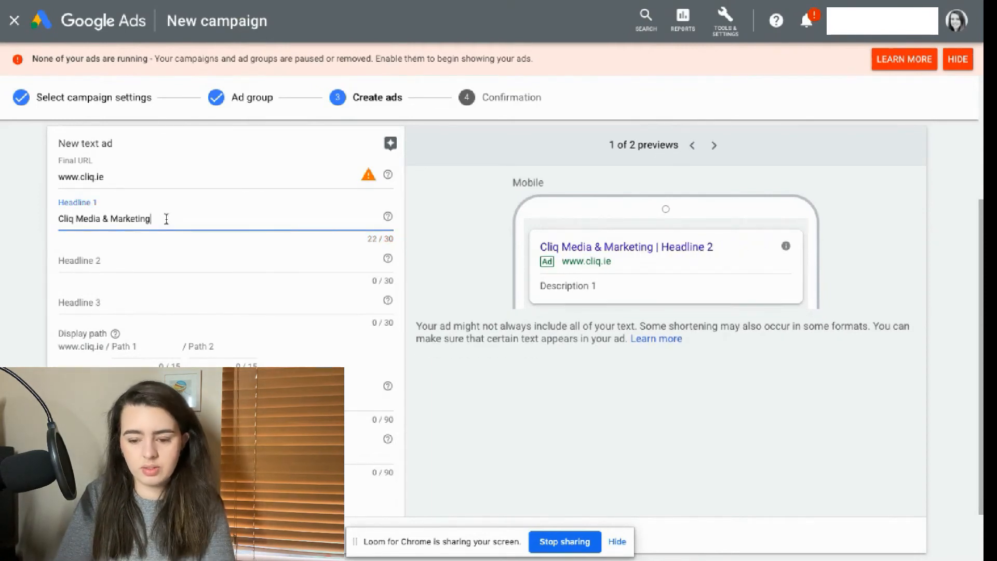
pyautogui.click(130, 261)
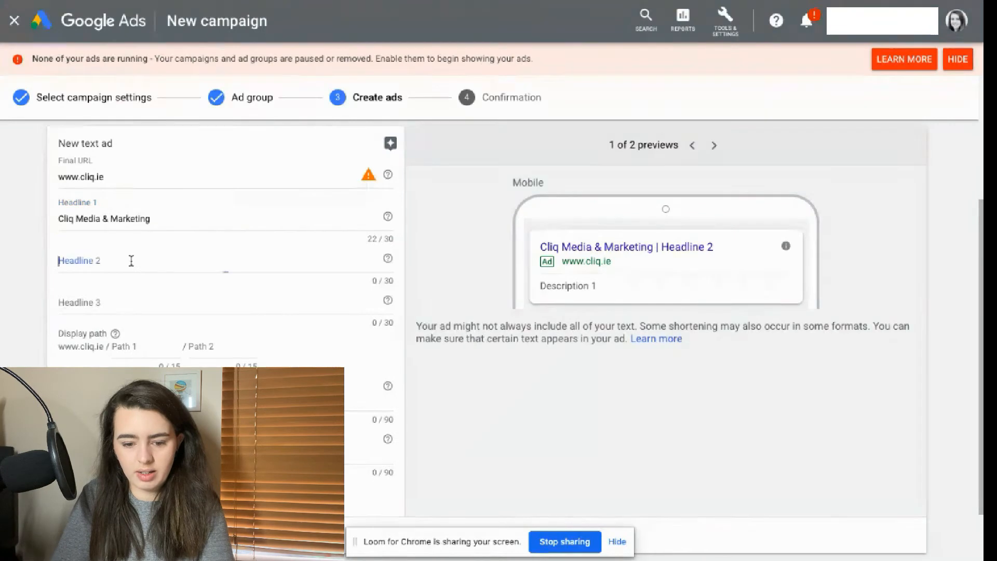
pyautogui.click(164, 298)
# Step: Set Description 1 of the text ad to "Google Always Prefers The Capital Letter."
pyautogui.scroll(-1, 166, 302)
pyautogui.scroll(-1, 165, 303)
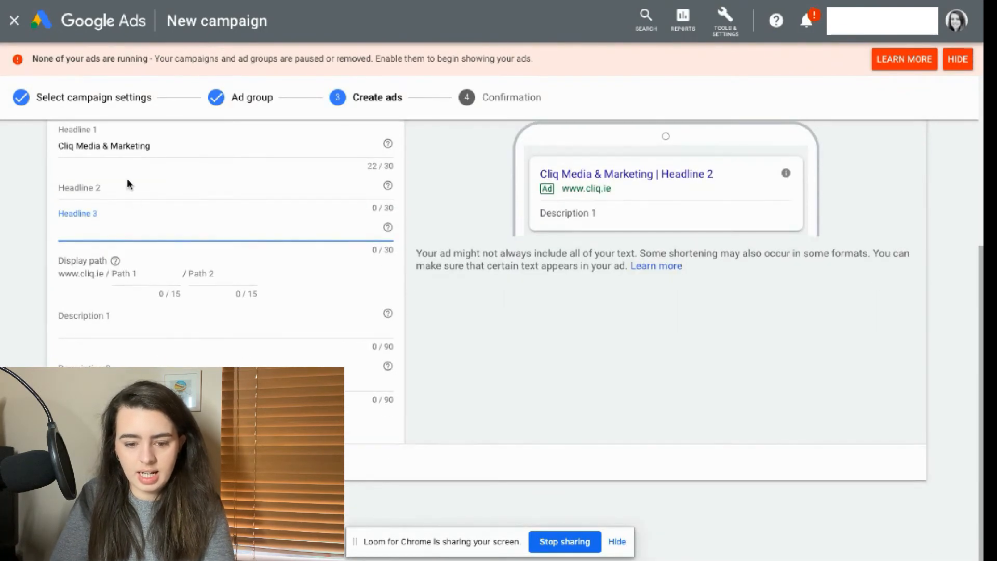
pyautogui.click(129, 322)
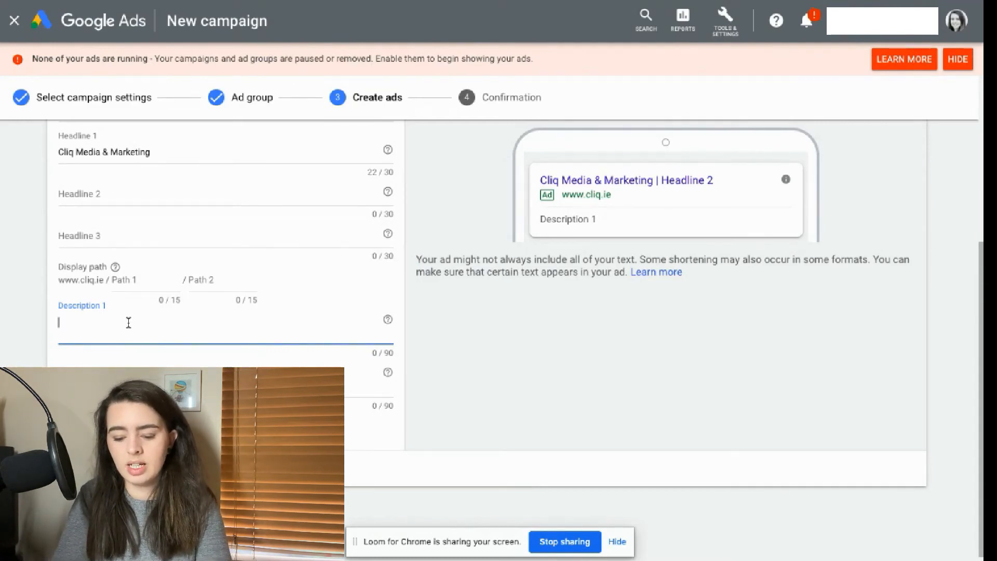
pyautogui.write('Google A')
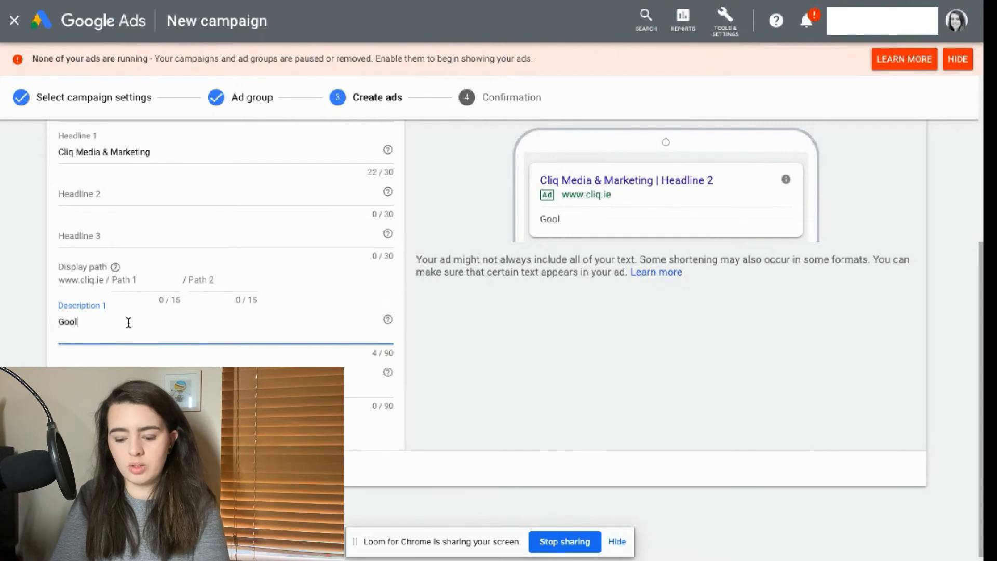
pyautogui.write('lways Prefere')
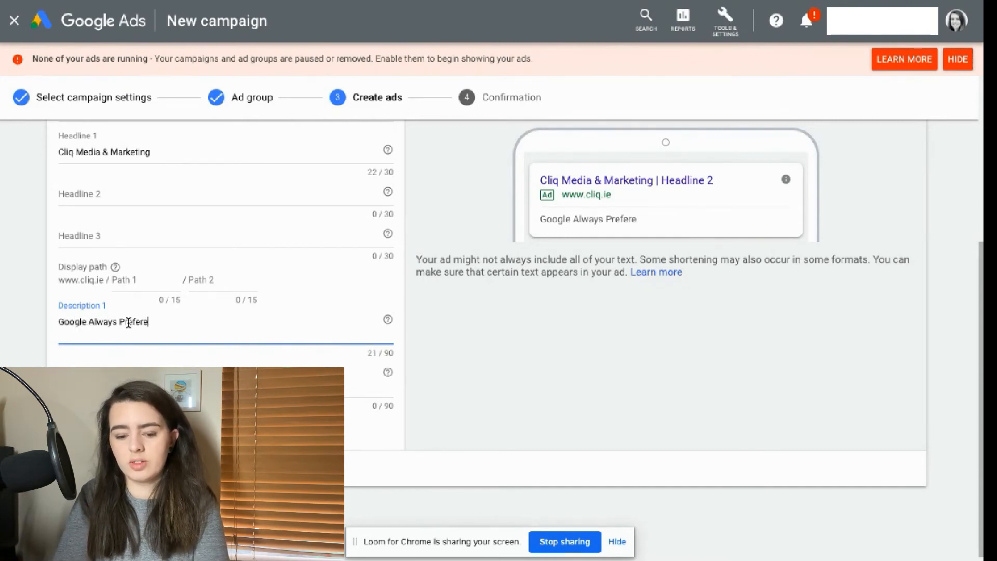
pyautogui.press('BackSpace')
pyautogui.write('s T')
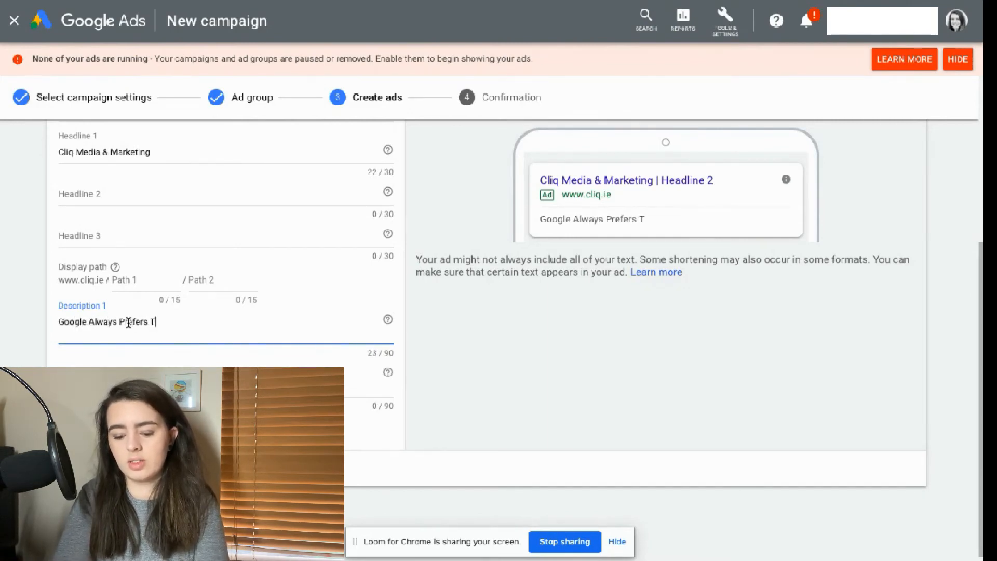
pyautogui.write('he Capital Let')
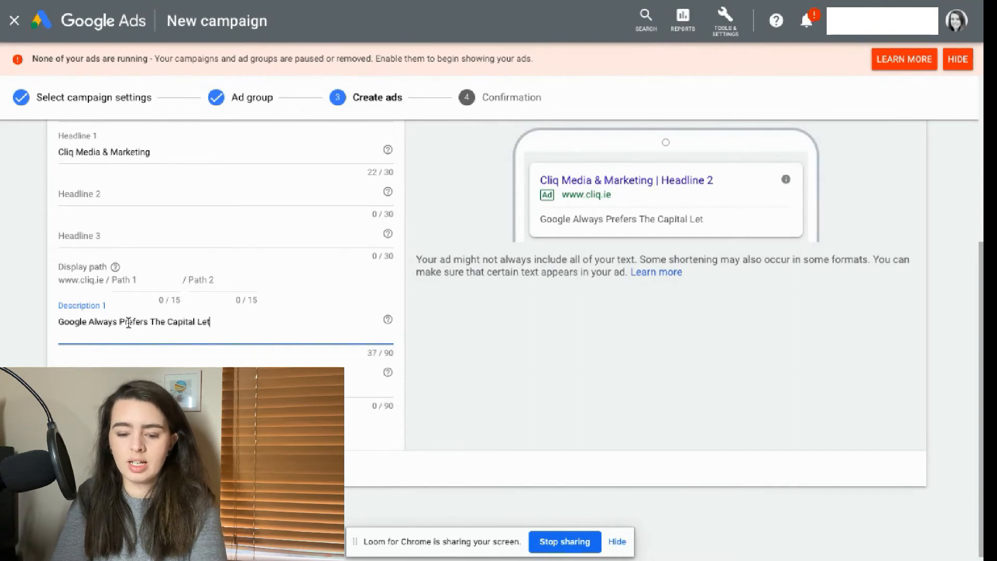
pyautogui.write('ter.')
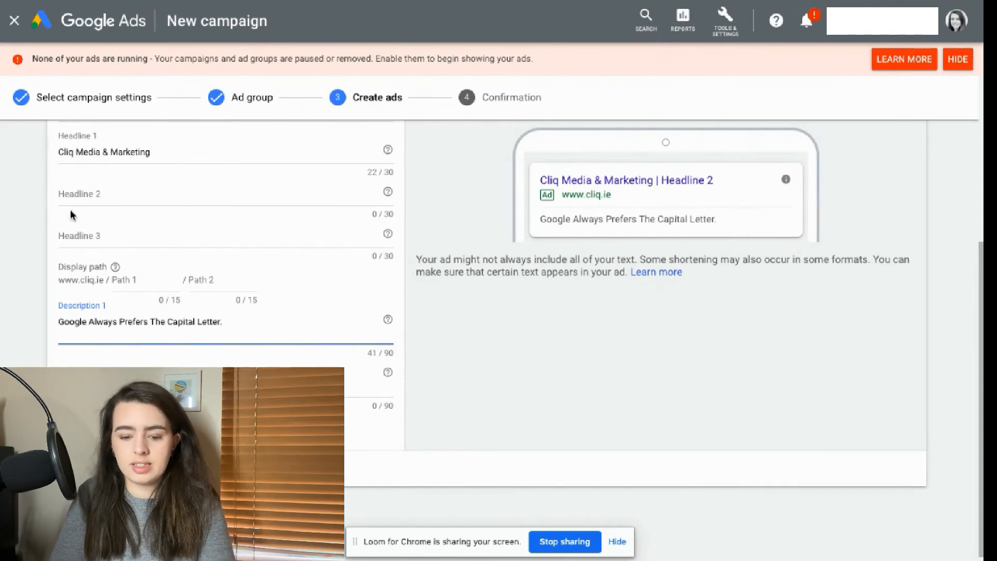
# Step: Set both Headline 2 and Headline 3 of the text ad to Example
pyautogui.click(91, 195)
pyautogui.write('Example')
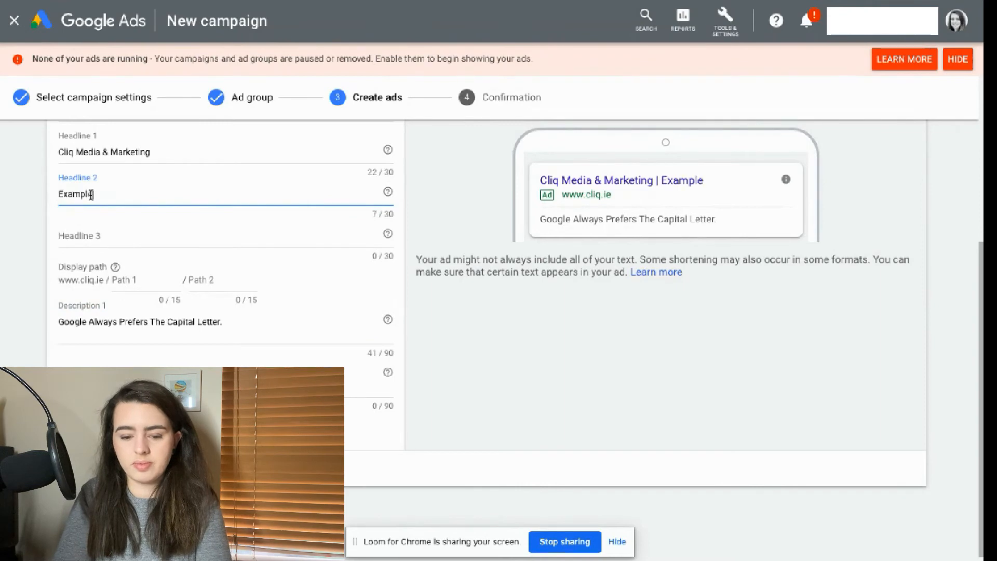
pyautogui.click(87, 234)
pyautogui.write('Example')
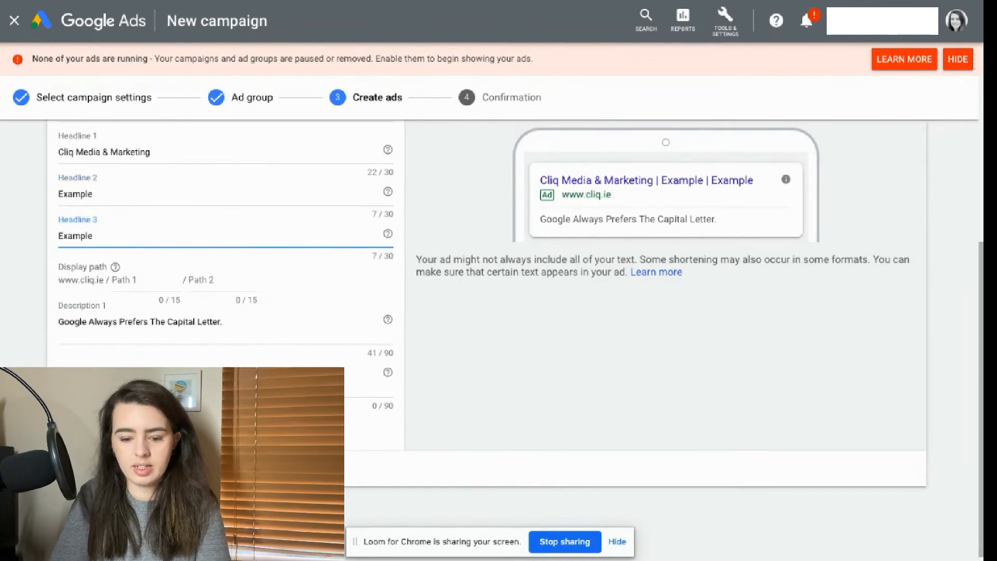
# Step: Set Description 2 to "Call Us Today", save the text ad, and finish creating the campaign
pyautogui.click(249, 374)
pyautogui.write('Call U')
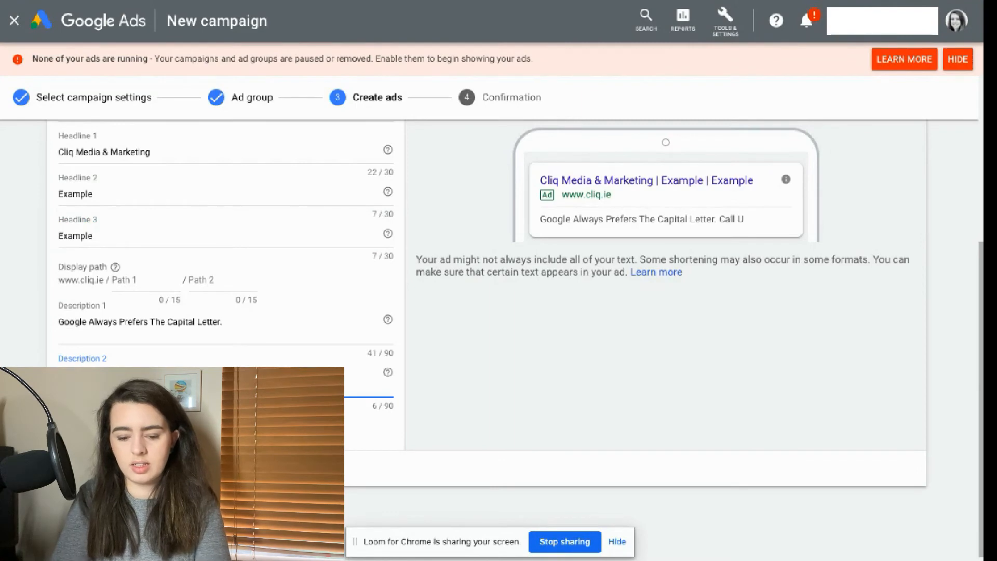
pyautogui.write('s Today')
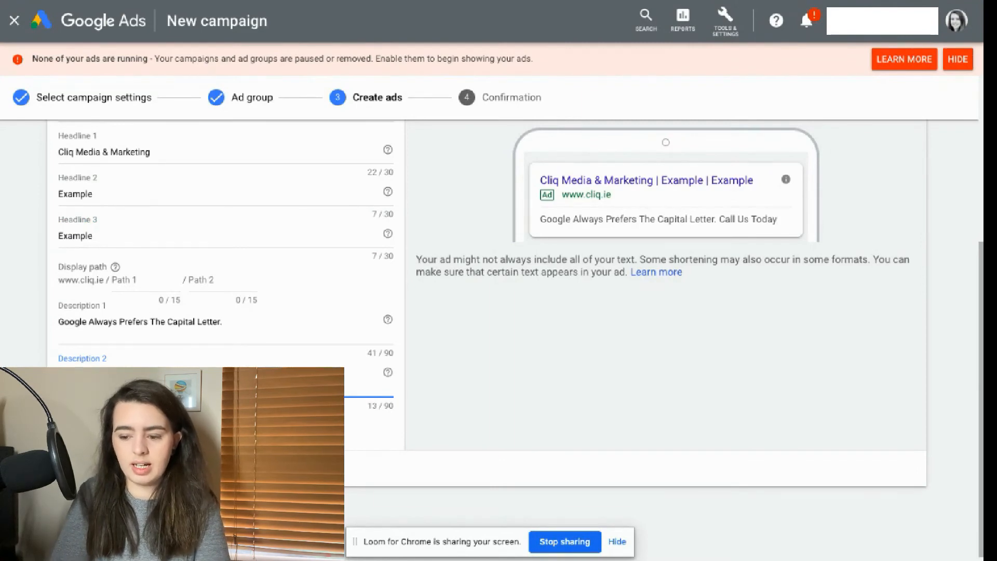
pyautogui.scroll(-1, 249, 374)
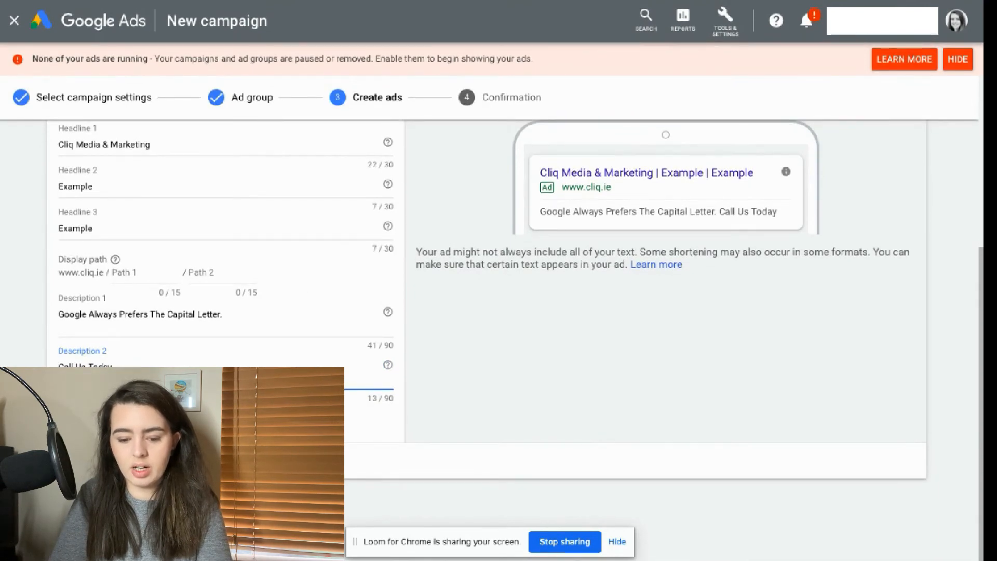
pyautogui.click(110, 461)
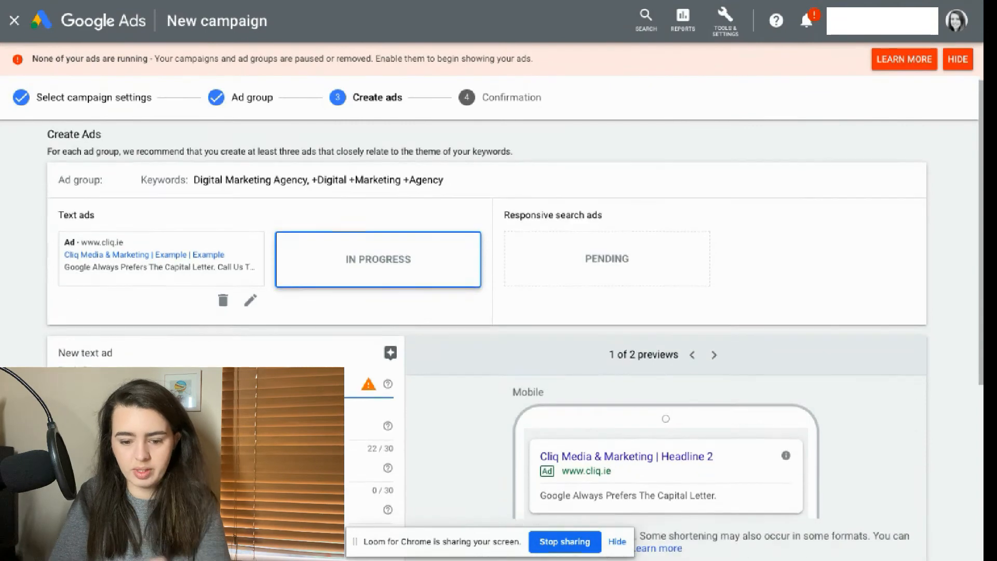
pyautogui.scroll(-3, 216, 319)
pyautogui.scroll(-2, 217, 308)
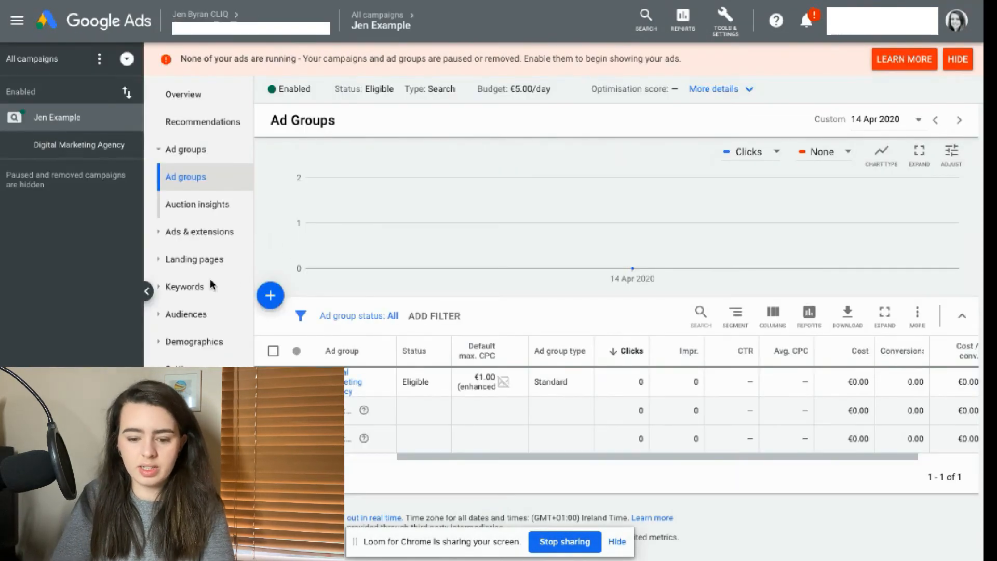
# Step: Open the new campaign's negative keywords and enter Jobs and Careers on separate lines as campaign-level negative keywords
pyautogui.click(182, 294)
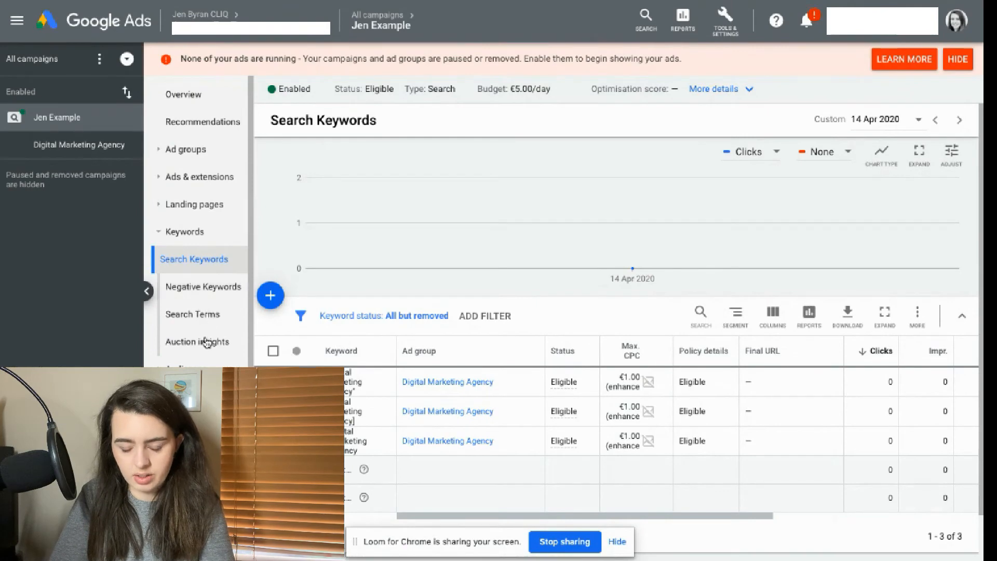
pyautogui.click(203, 288)
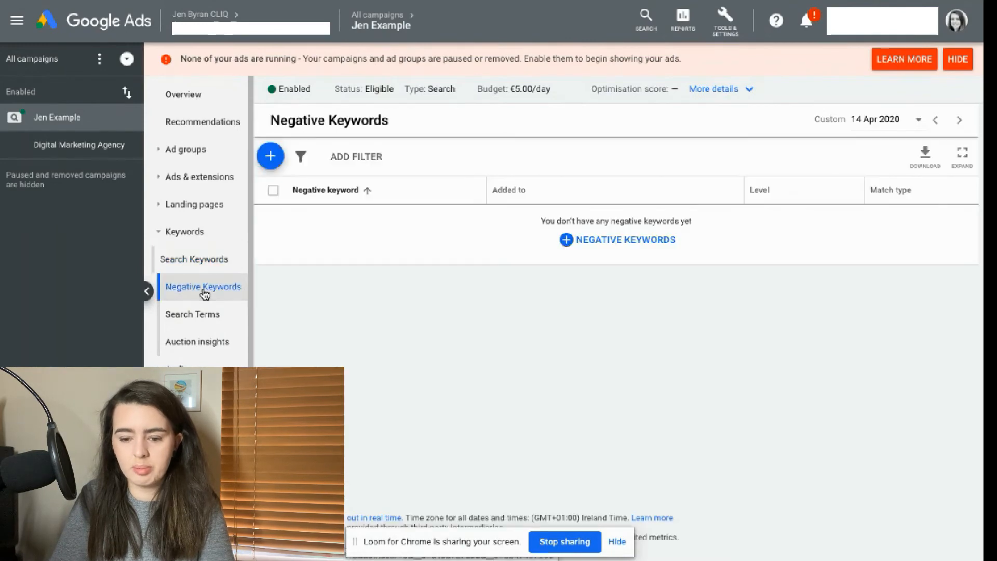
pyautogui.click(567, 245)
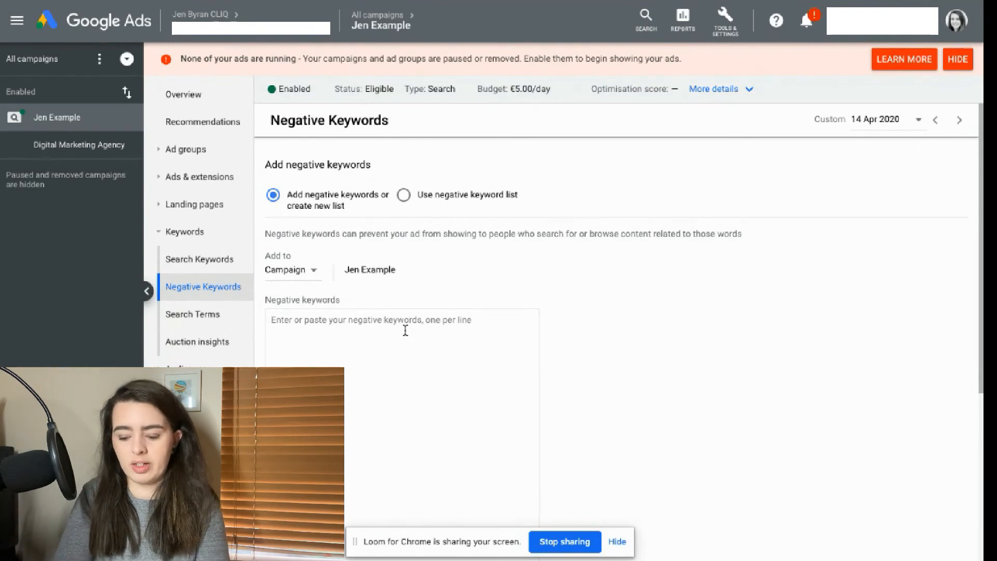
pyautogui.write('Jobs')
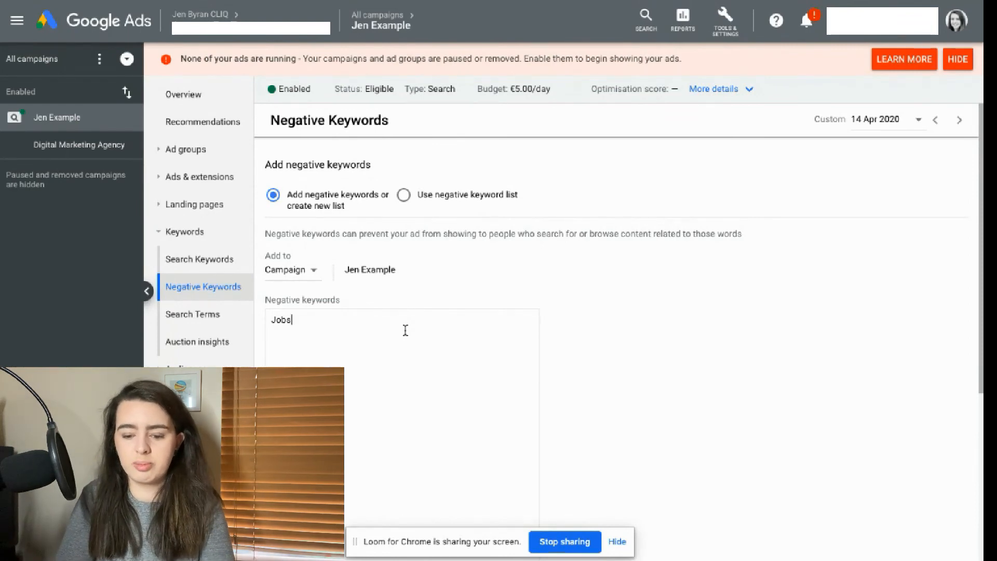
pyautogui.press('Return')
pyautogui.write('Careers')
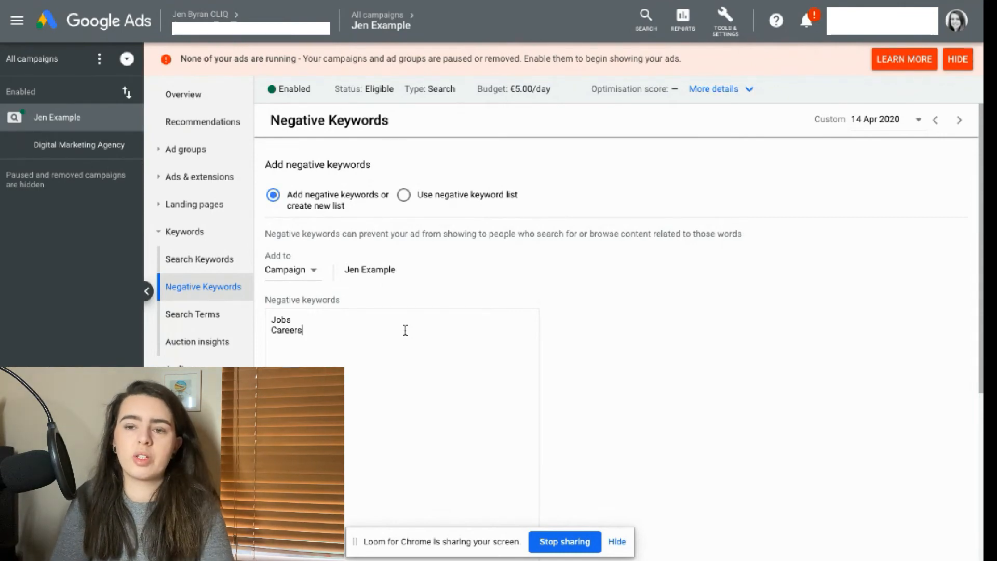
# Step: Open the campaign's search terms report
pyautogui.click(214, 322)
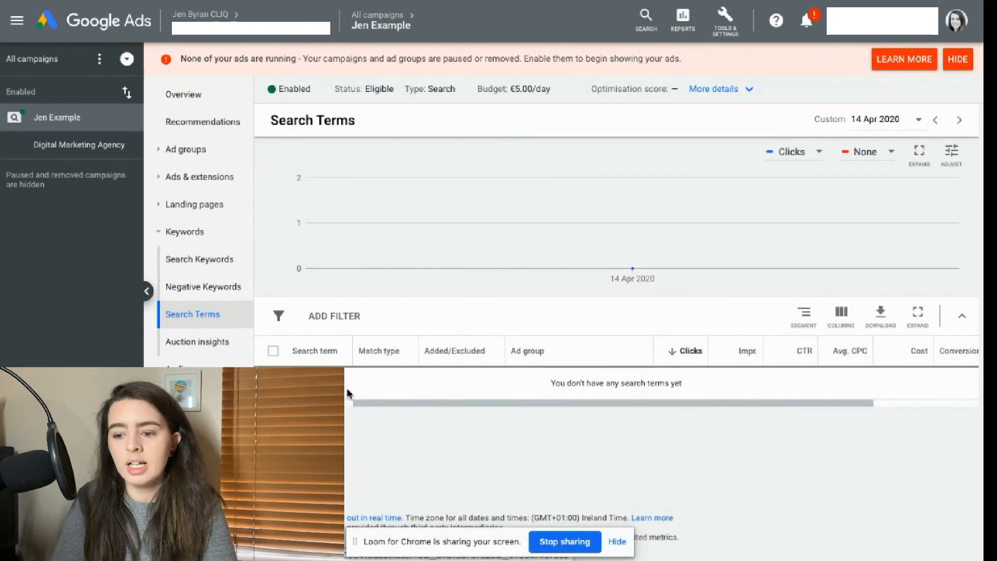
# Step: Start a new website conversion action in the account's conversion tracking and look through its setup options, including value and count
pyautogui.click(735, 29)
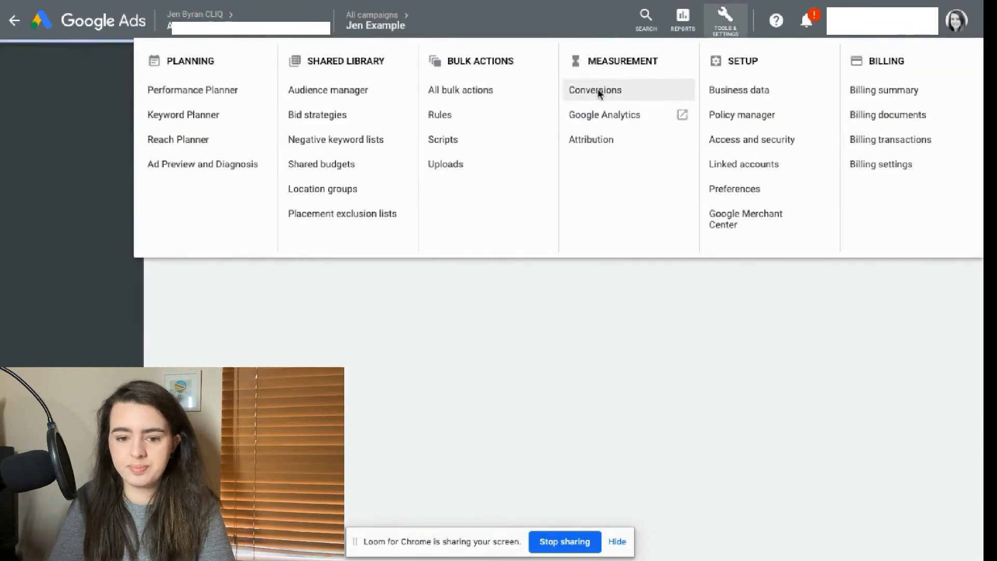
pyautogui.click(598, 91)
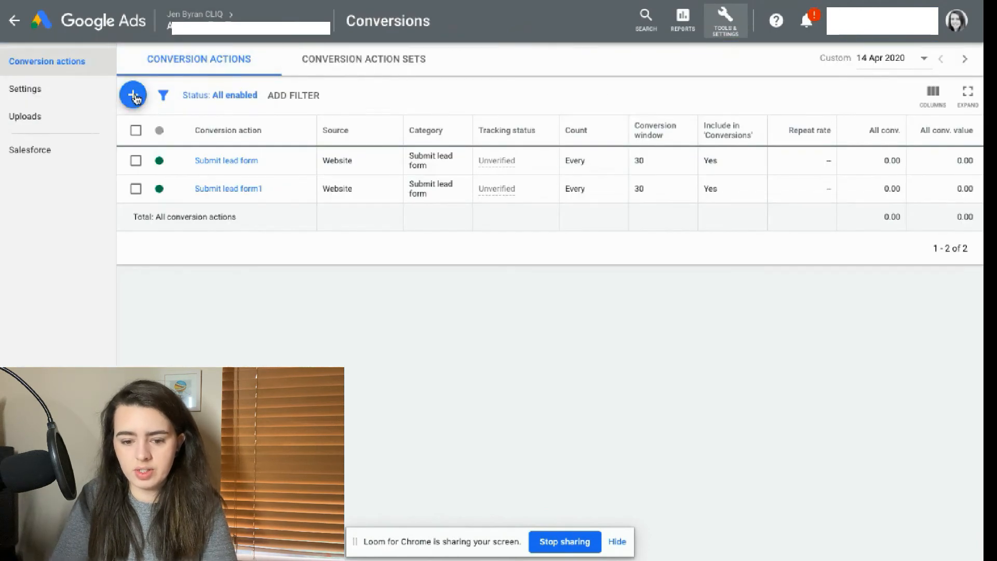
pyautogui.click(133, 95)
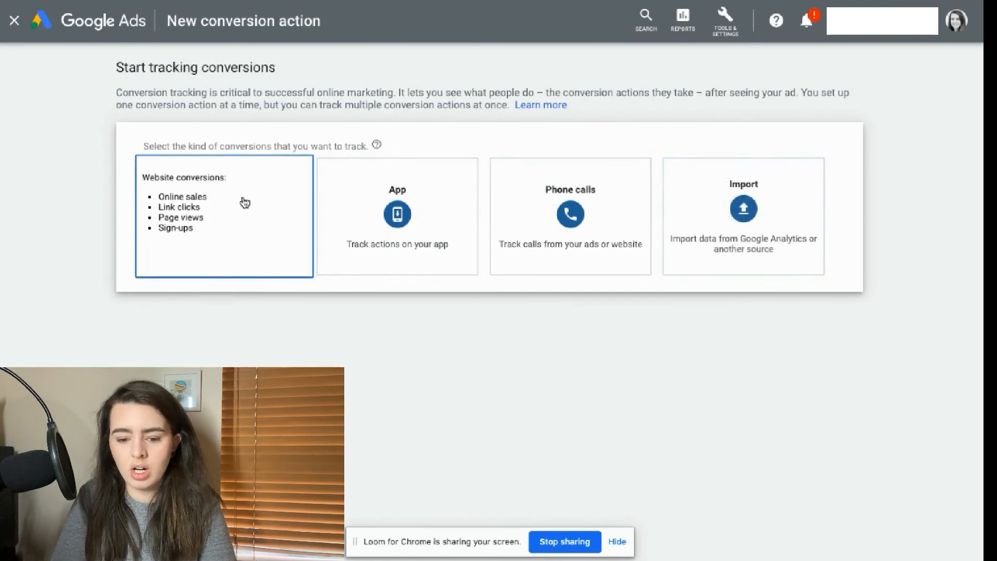
pyautogui.click(245, 202)
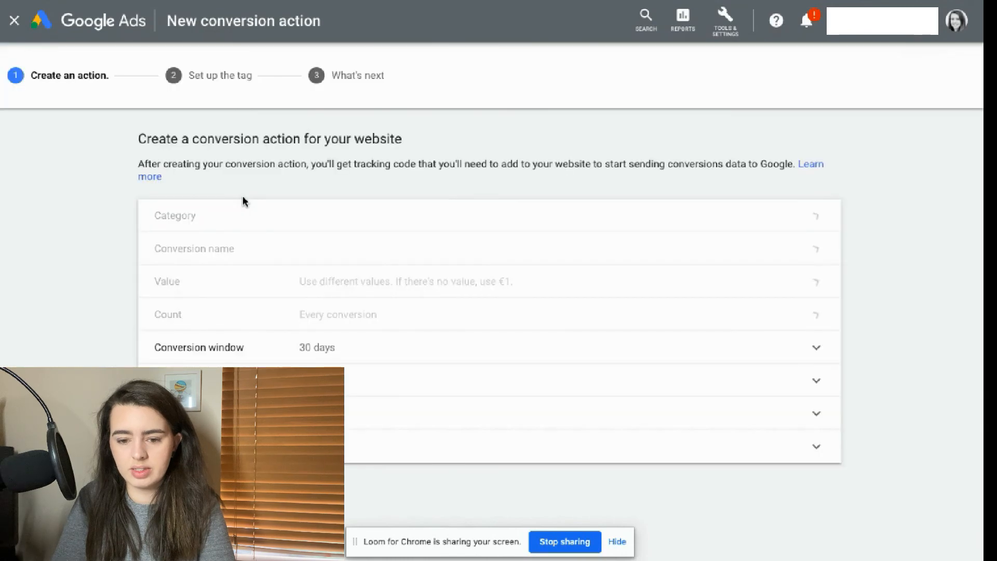
pyautogui.scroll(-6, 394, 303)
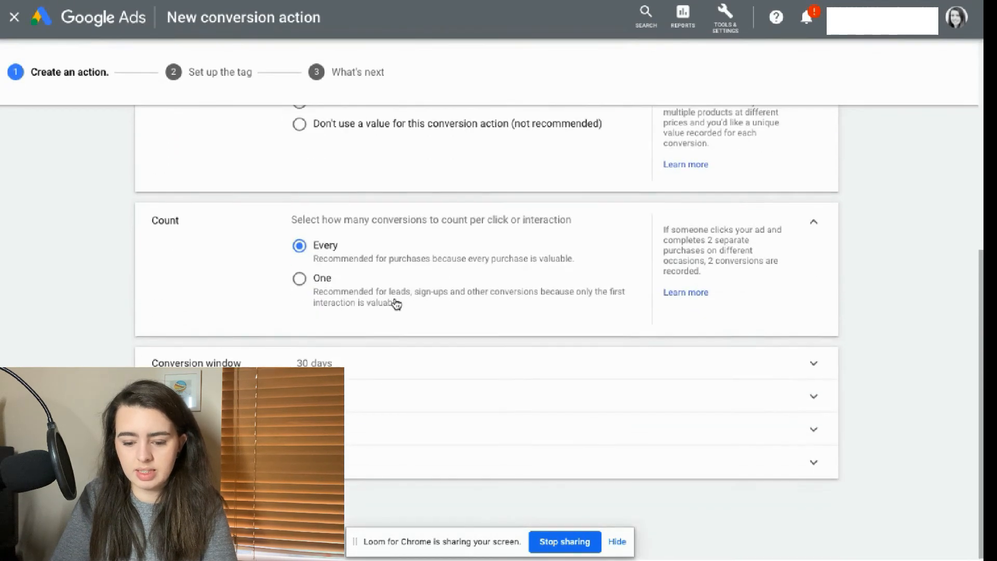
pyautogui.scroll(6, 395, 303)
pyautogui.scroll(1, 394, 301)
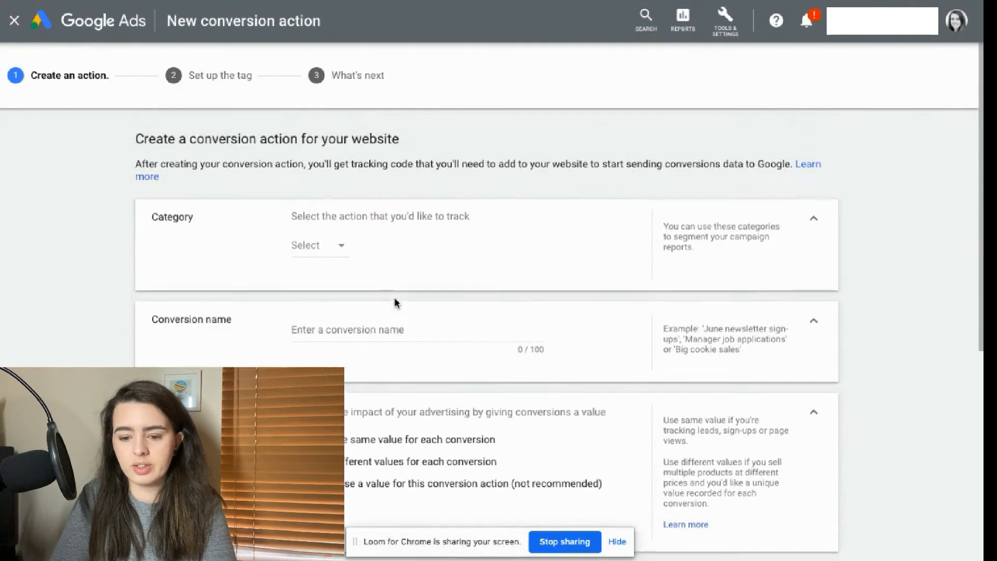